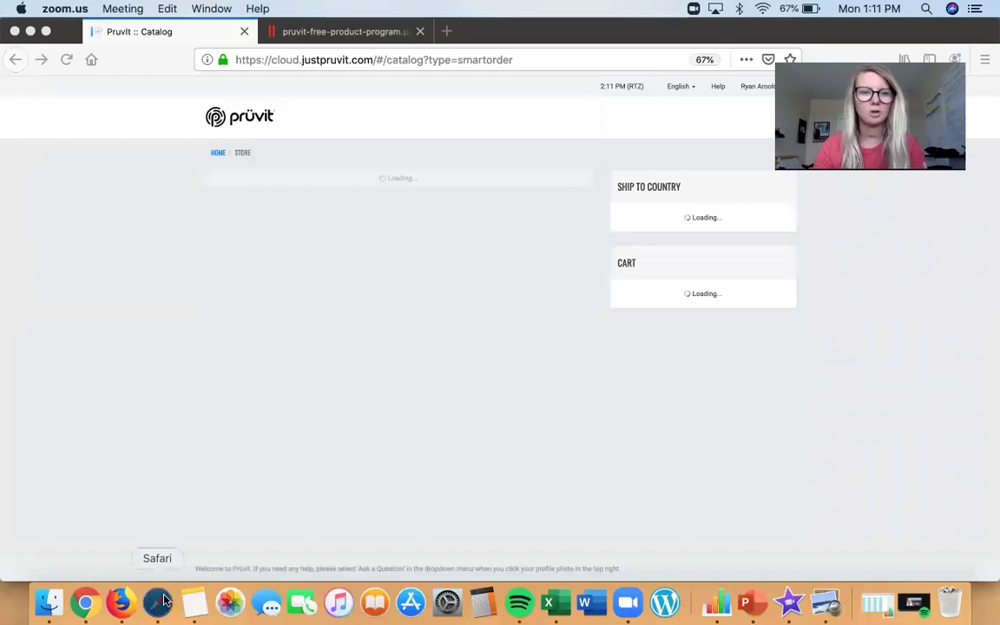
Step: Open a new Safari window from the Safari icon in the Dock
{"action": "left_click", "coordinate": [157, 601]}
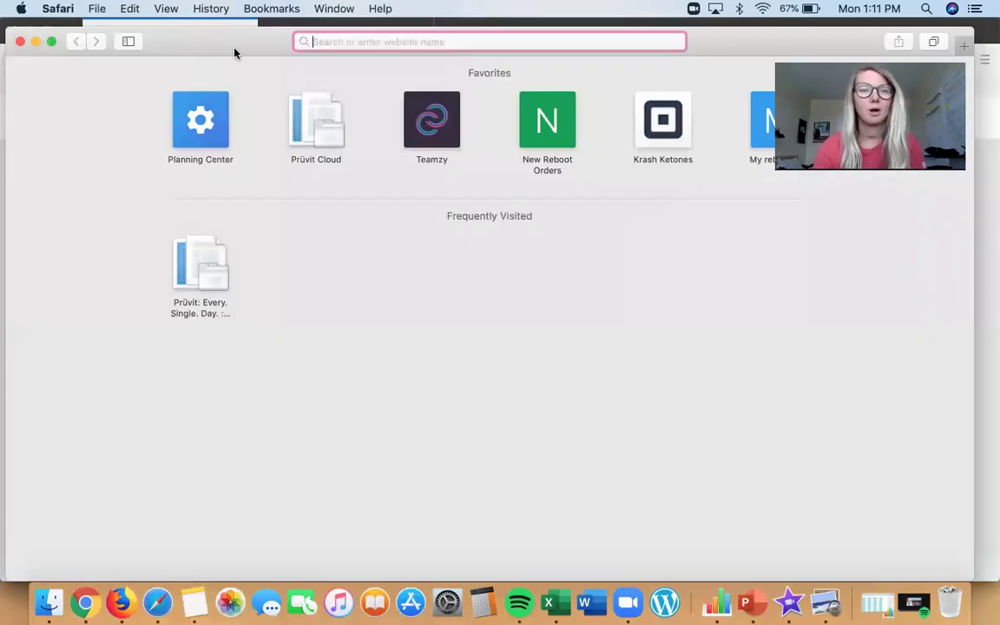
Step: Go to the Pruvit Cloud site via 'clo' and log in with a saved login
{"action": "left_click_drag", "start_coordinate": [234, 50], "coordinate": [239, 111]}
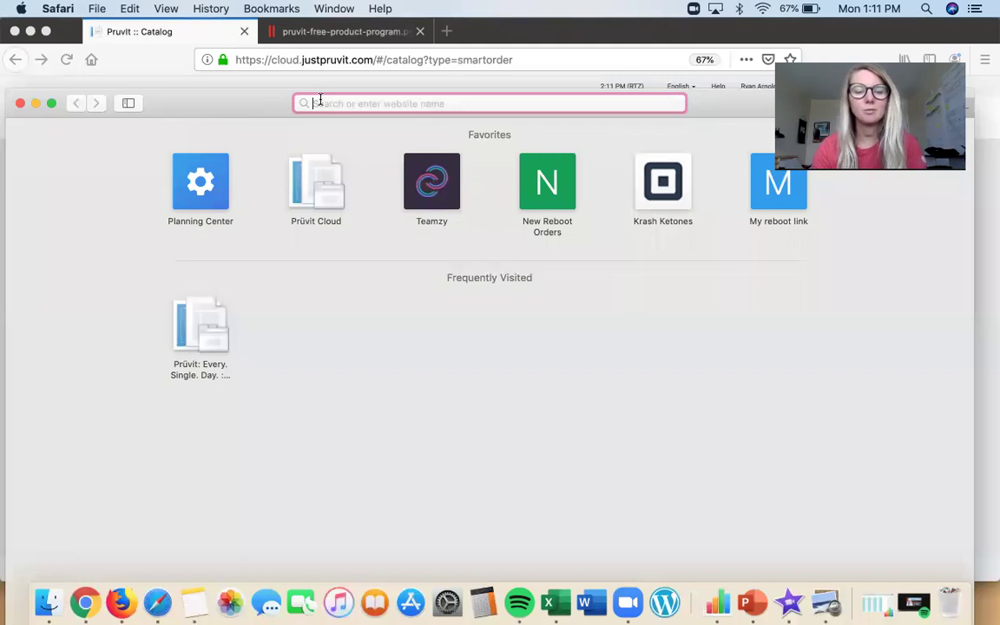
{"action": "type", "text": "cloud.justpruvit.com/"}
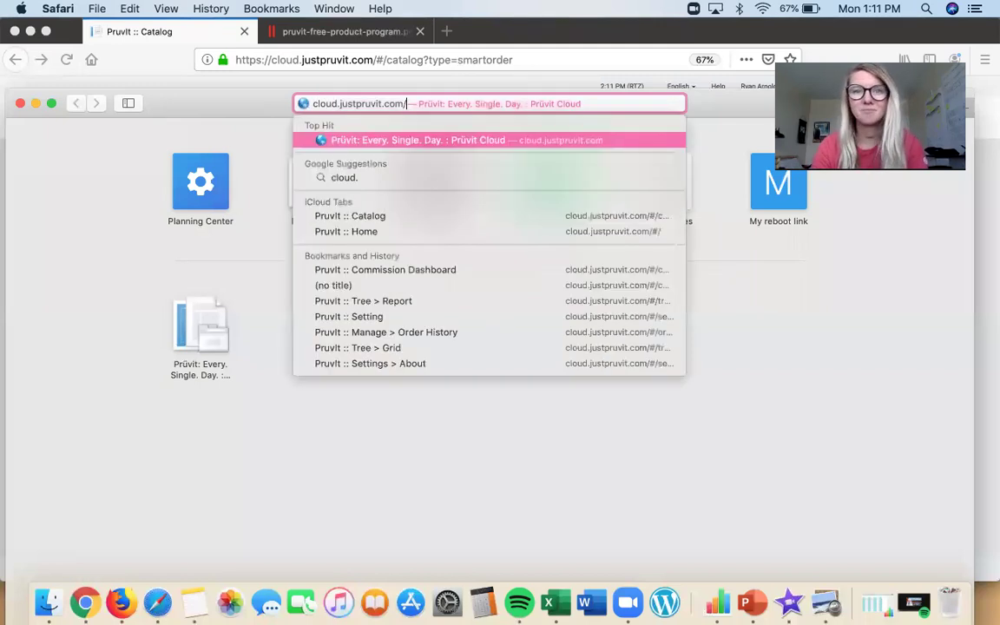
{"action": "key", "text": "Return"}
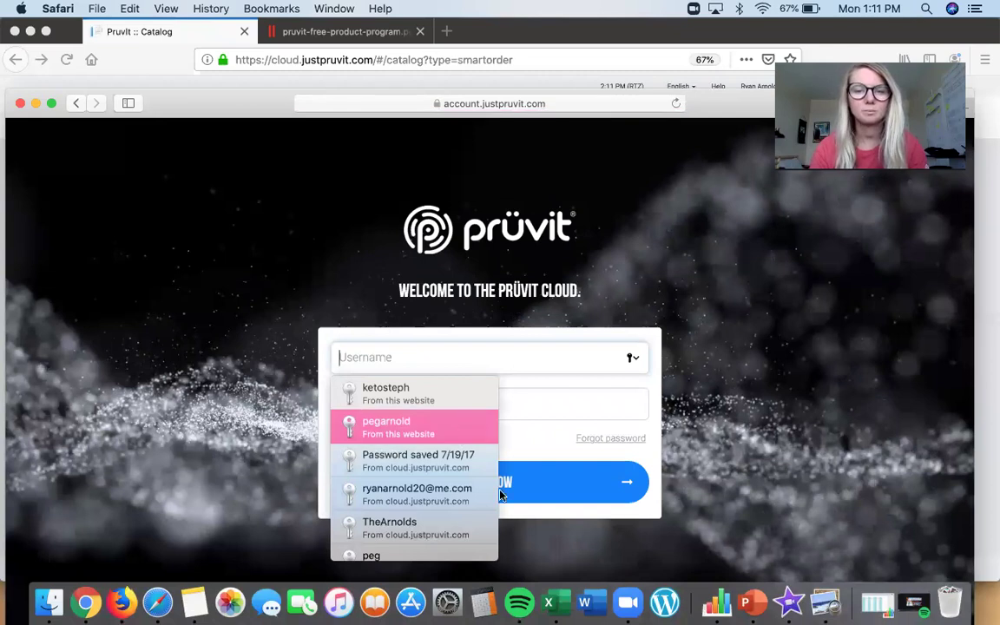
{"action": "left_click", "coordinate": [479, 426]}
{"action": "left_click", "coordinate": [500, 484]}
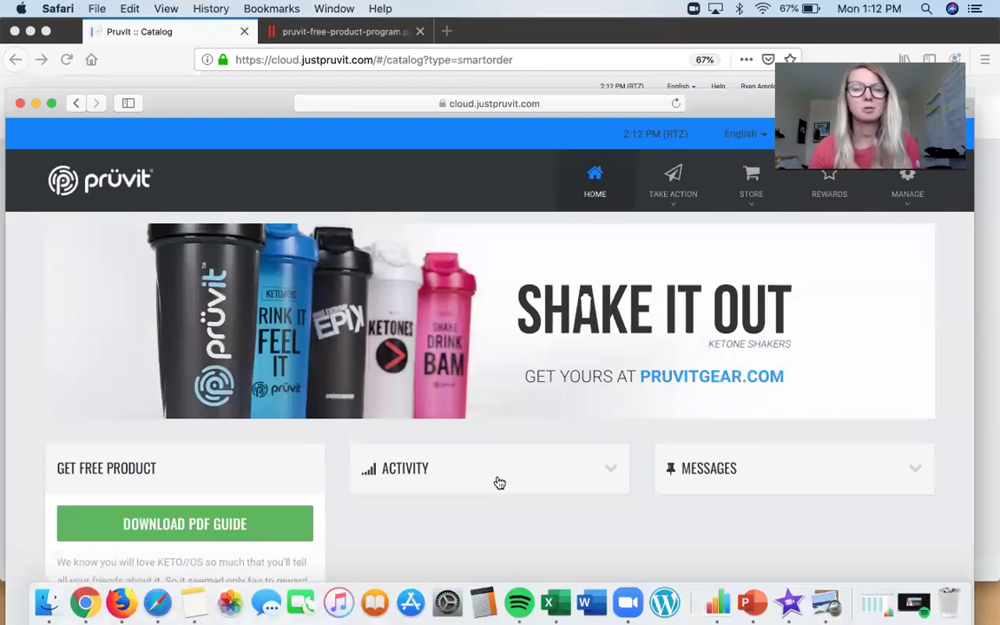
Step: Review recent earnings in the Activity panel, then collapse it
{"action": "scroll", "coordinate": [499, 483], "scroll_direction": "down", "scroll_amount": 1}
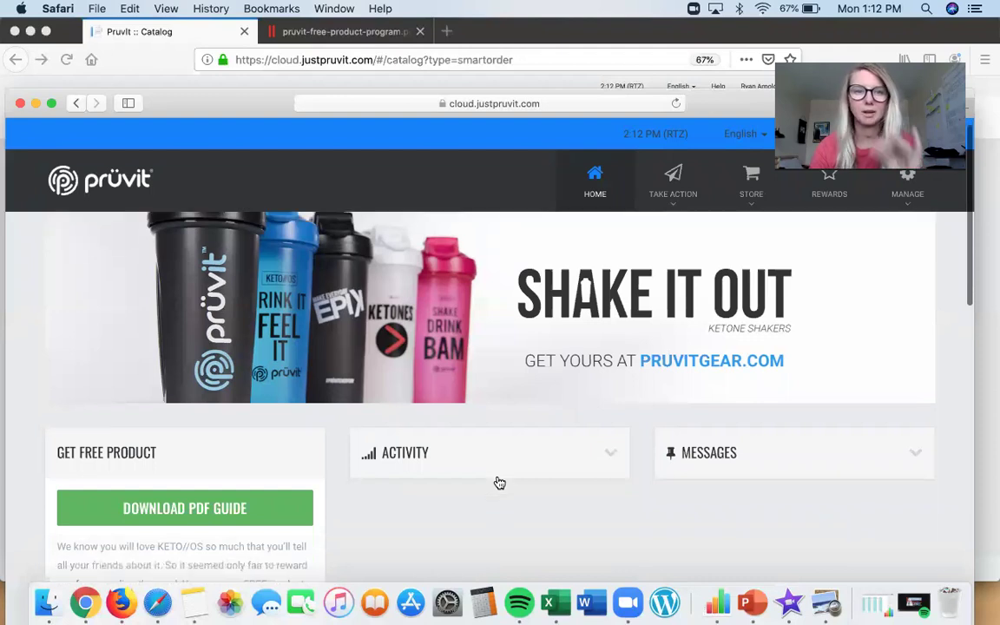
{"action": "scroll", "coordinate": [499, 482], "scroll_direction": "up", "scroll_amount": 1}
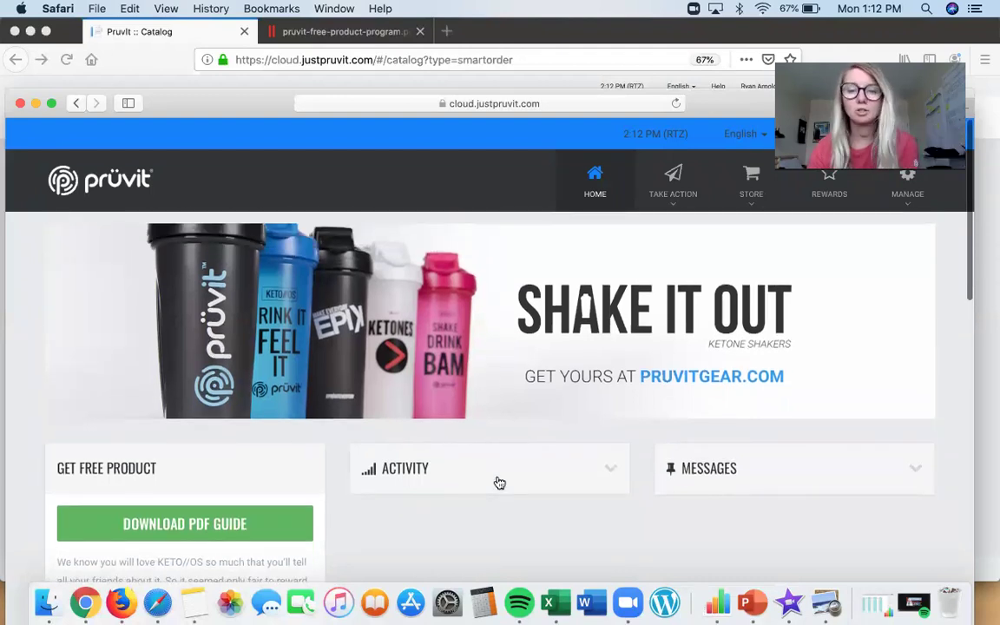
{"action": "scroll", "coordinate": [496, 480], "scroll_direction": "down", "scroll_amount": 8}
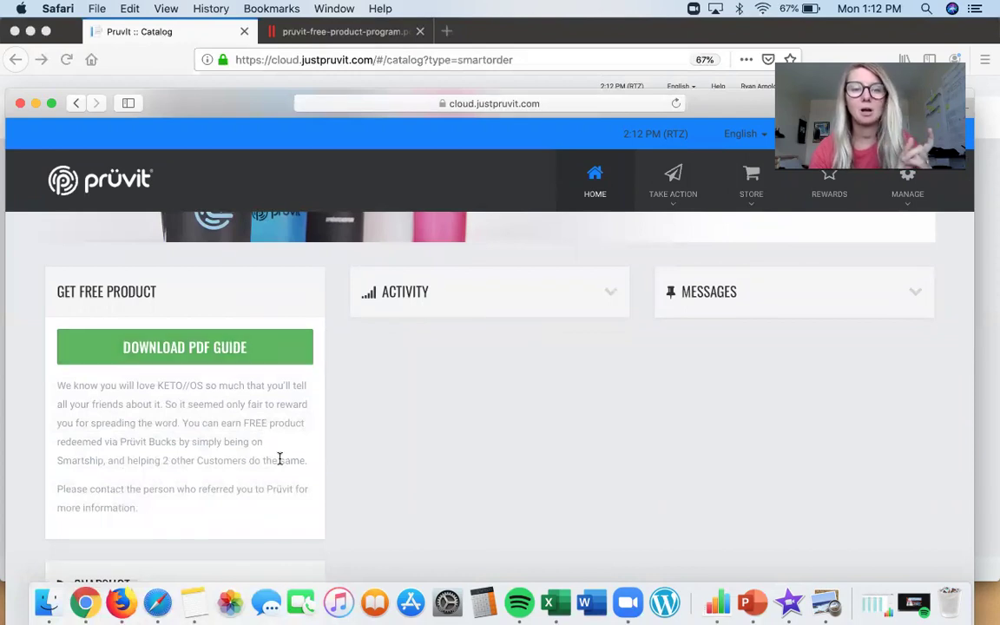
{"action": "left_click", "coordinate": [493, 295]}
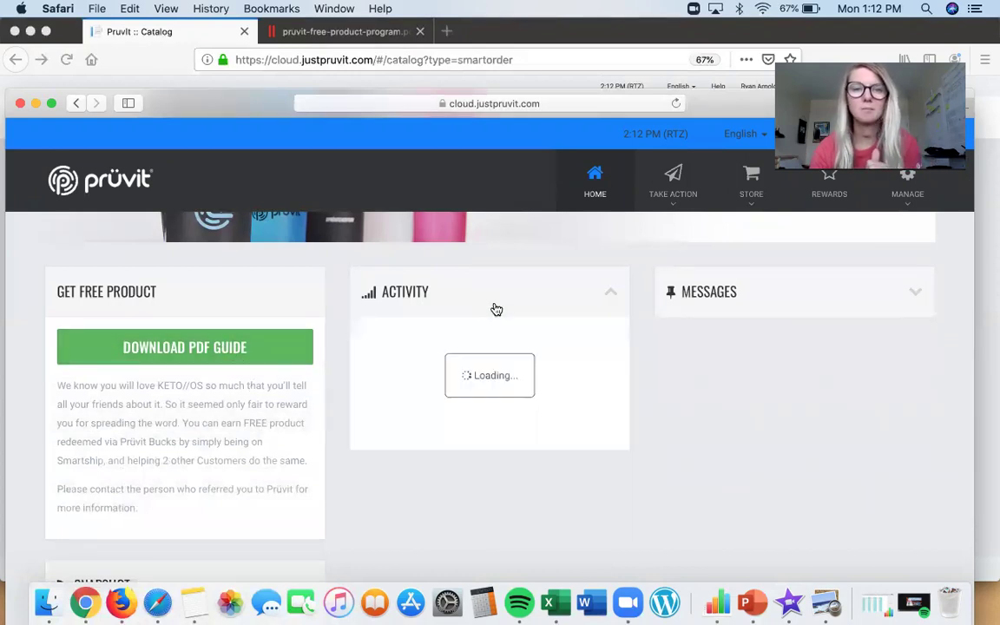
{"action": "left_click", "coordinate": [548, 308]}
Step: Read the Prüvit HQ posts in Messages, then start SETUP under My Smartship
{"action": "left_click", "coordinate": [716, 308]}
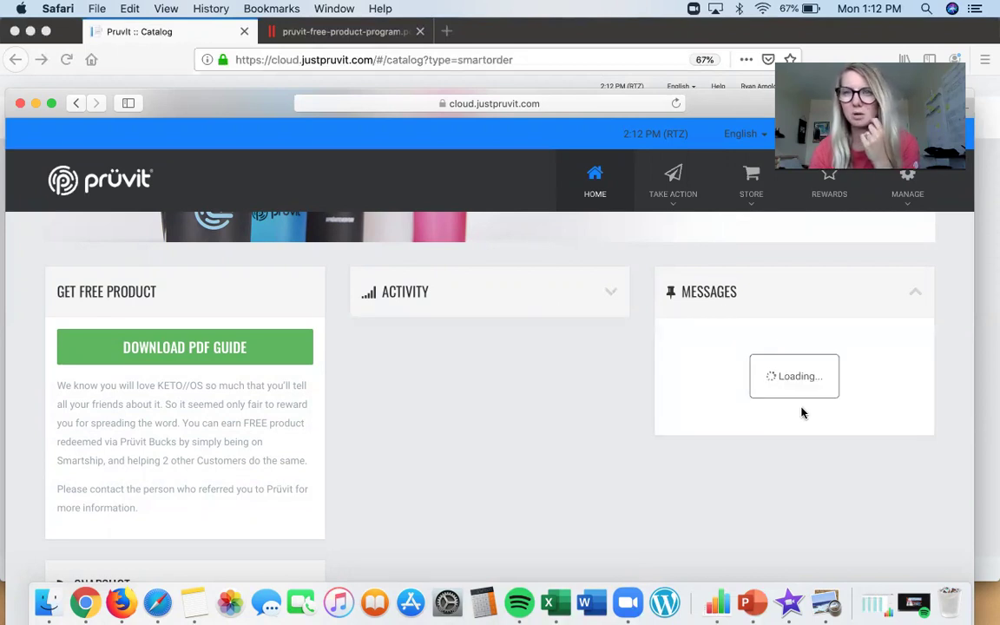
{"action": "scroll", "coordinate": [801, 408], "scroll_direction": "down", "scroll_amount": 2}
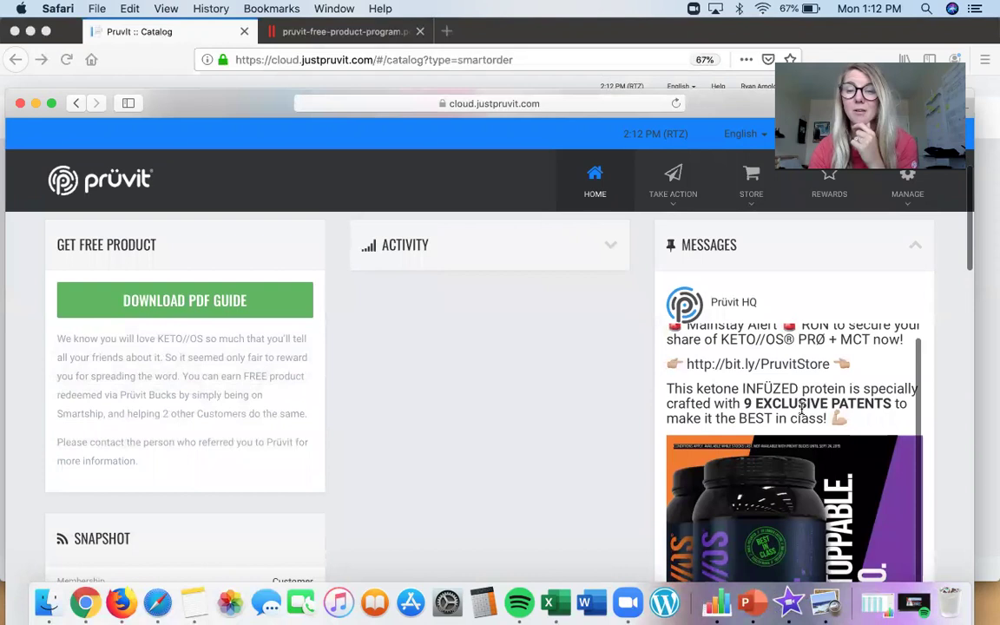
{"action": "scroll", "coordinate": [802, 408], "scroll_direction": "down", "scroll_amount": 5}
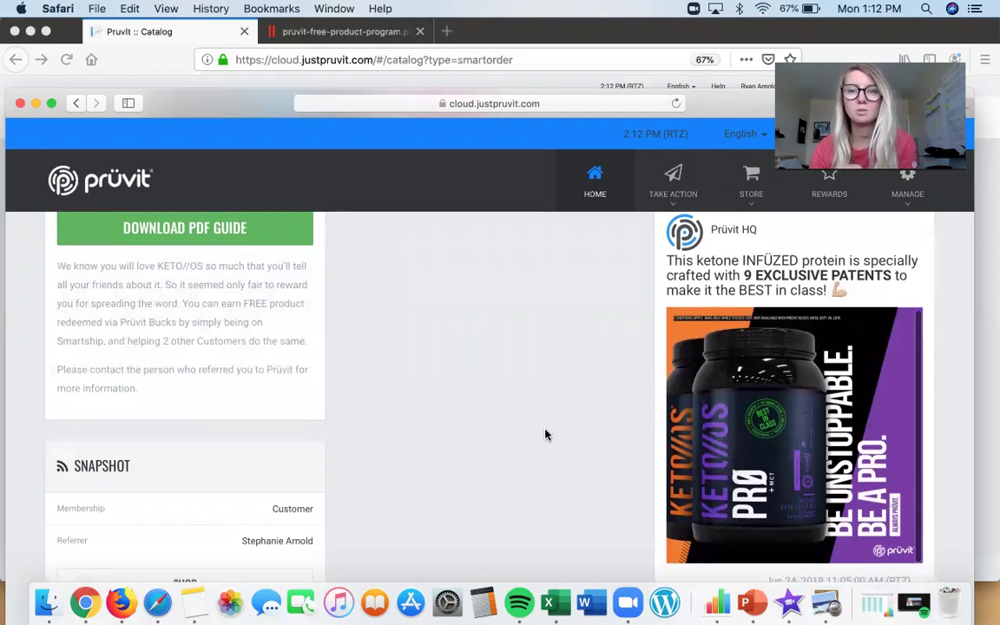
{"action": "scroll", "coordinate": [546, 434], "scroll_direction": "down", "scroll_amount": 3}
{"action": "scroll", "coordinate": [351, 372], "scroll_direction": "down", "scroll_amount": 2}
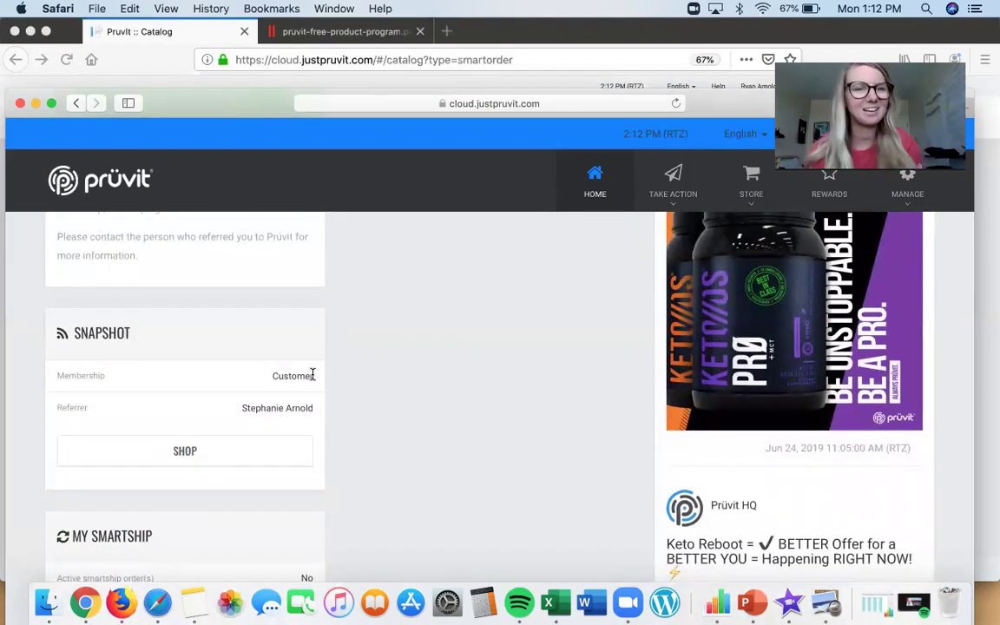
{"action": "scroll", "coordinate": [313, 375], "scroll_direction": "down", "scroll_amount": 2}
{"action": "scroll", "coordinate": [341, 373], "scroll_direction": "down", "scroll_amount": 1}
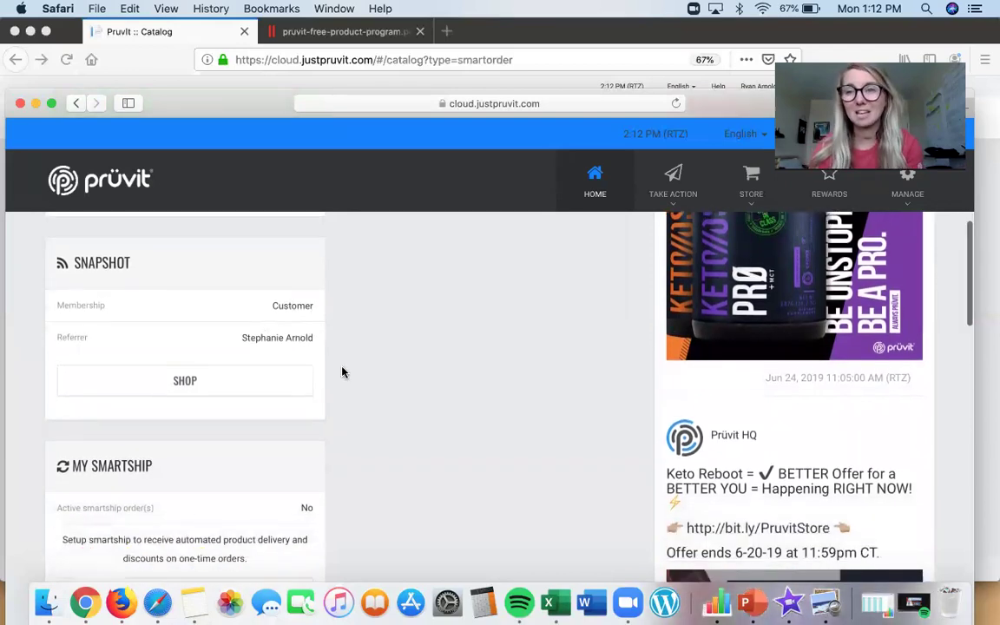
{"action": "scroll", "coordinate": [341, 371], "scroll_direction": "down", "scroll_amount": 3}
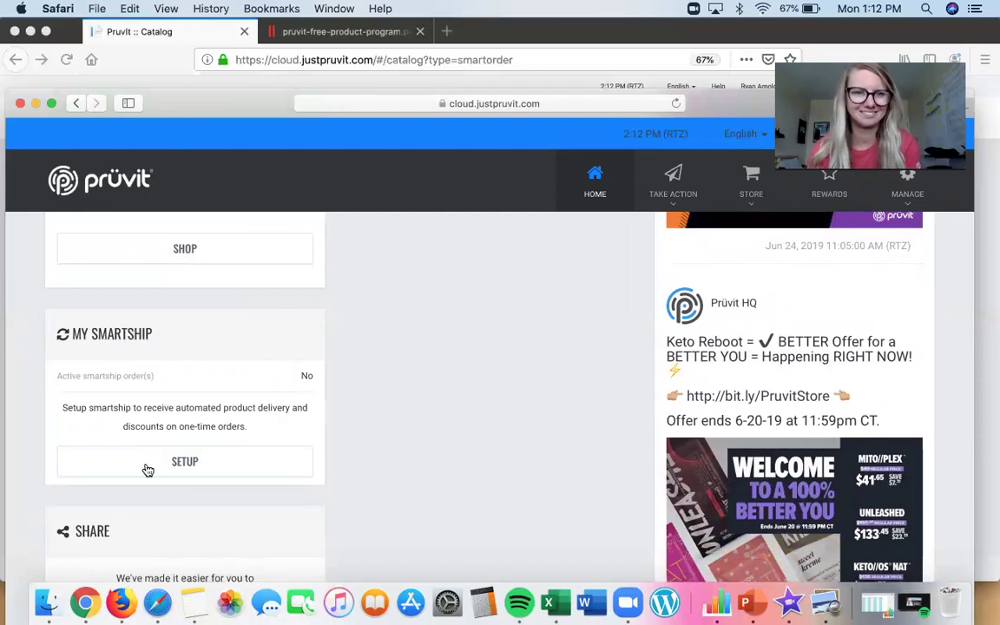
{"action": "left_click", "coordinate": [212, 460]}
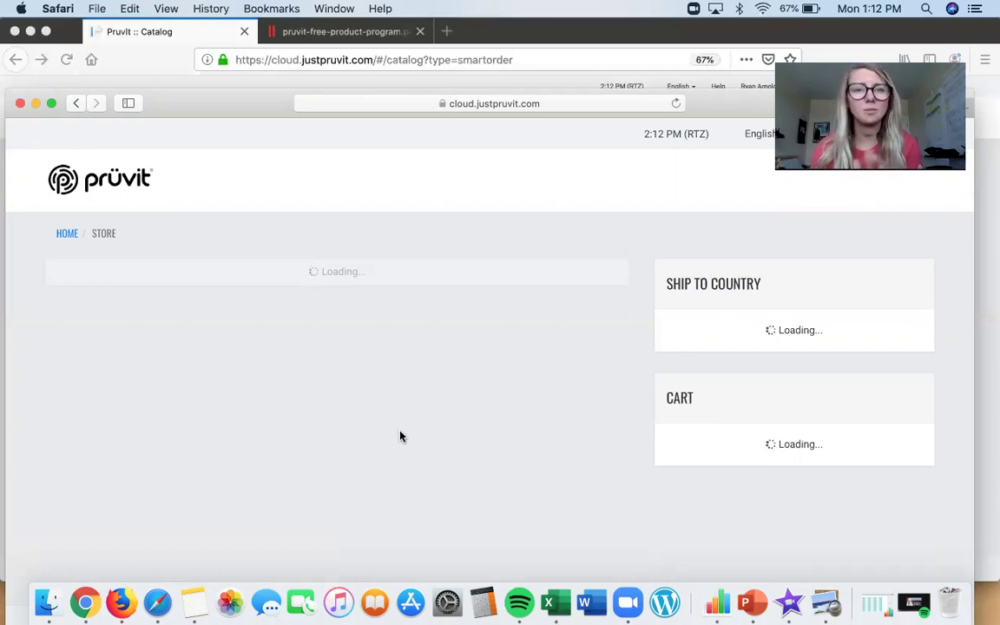
Step: Dismiss the previous-order notice on the SmartShip catalog with OKAY, GOT IT
{"action": "scroll", "coordinate": [400, 435], "scroll_direction": "down", "scroll_amount": 2}
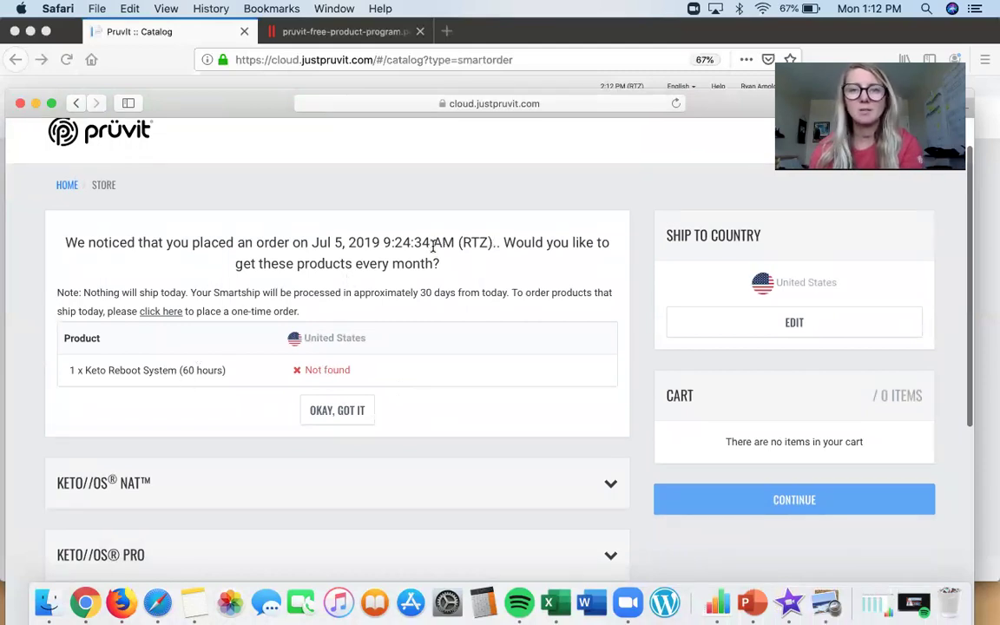
{"action": "left_click", "coordinate": [337, 411]}
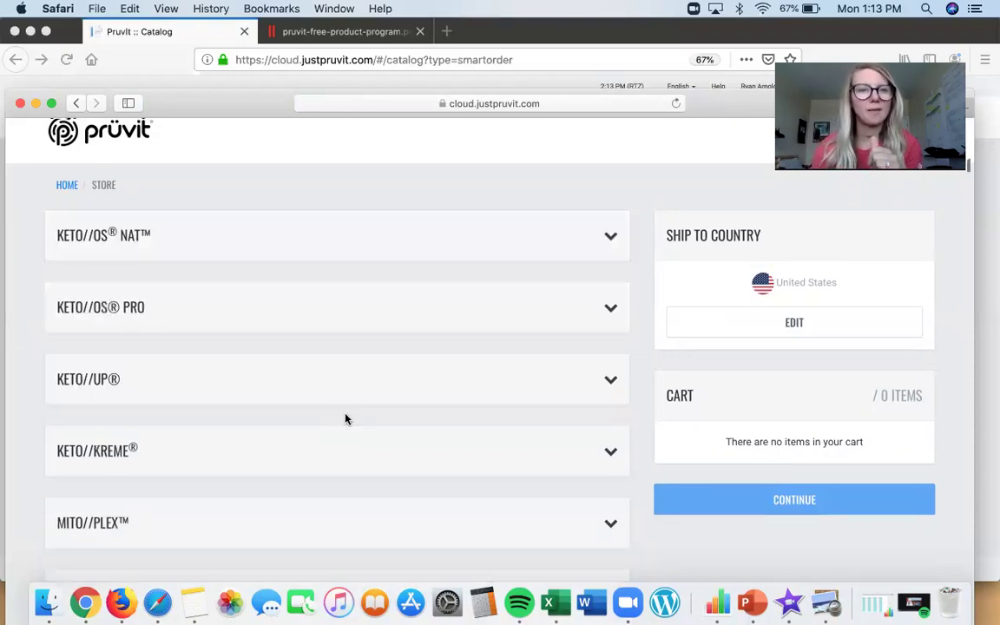
Step: Add the charged KETO//OS NAT Raspberry Lemonade pack to the SmartShip cart
{"action": "scroll", "coordinate": [344, 415], "scroll_direction": "down", "scroll_amount": 1}
{"action": "left_click", "coordinate": [223, 225]}
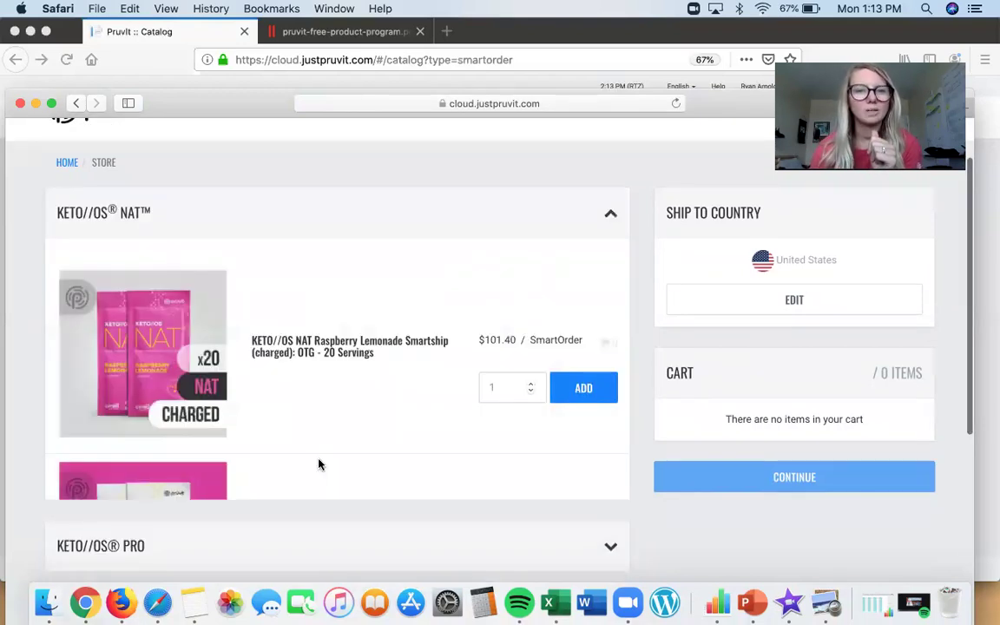
{"action": "scroll", "coordinate": [569, 364], "scroll_direction": "down", "scroll_amount": 3}
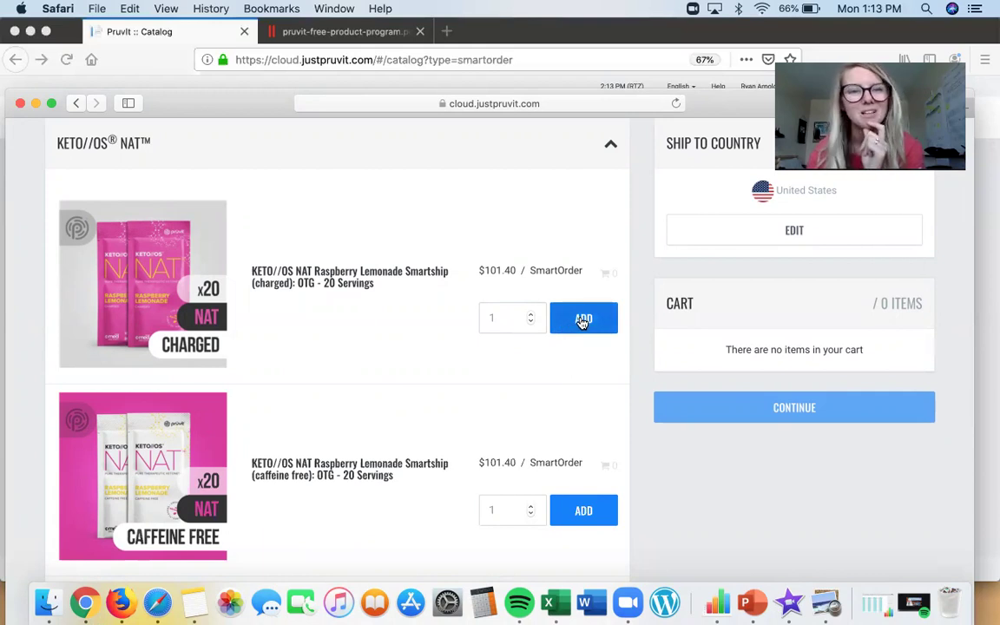
{"action": "left_click", "coordinate": [583, 322]}
Step: Add the KETO//KREME [FFT]: OTG 20-serving pack at $63.96 to the cart
{"action": "scroll", "coordinate": [580, 324], "scroll_direction": "down", "scroll_amount": 5}
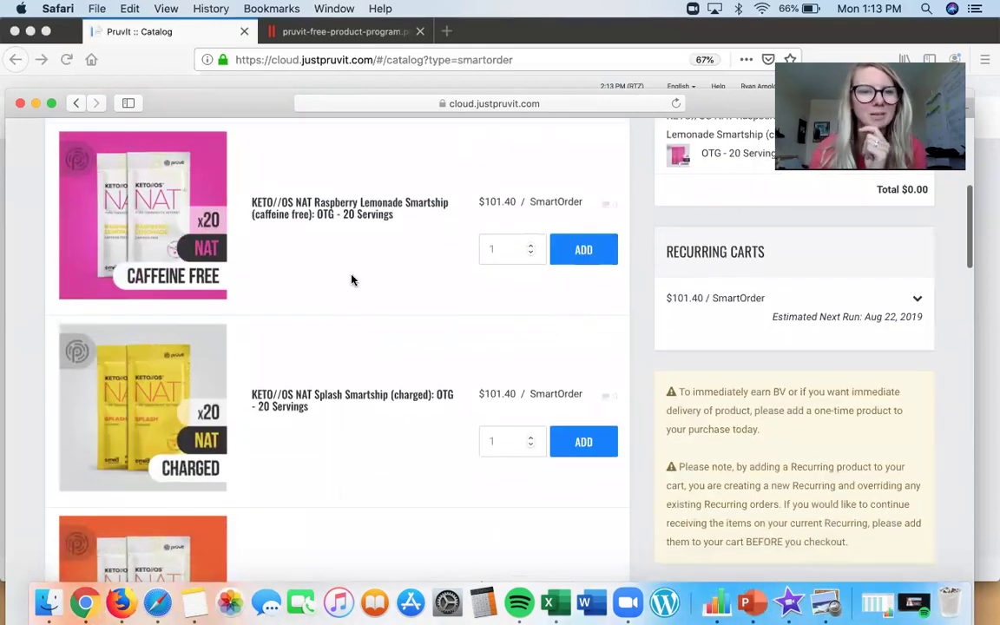
{"action": "scroll", "coordinate": [350, 279], "scroll_direction": "down", "scroll_amount": 10}
{"action": "scroll", "coordinate": [352, 278], "scroll_direction": "down", "scroll_amount": 15}
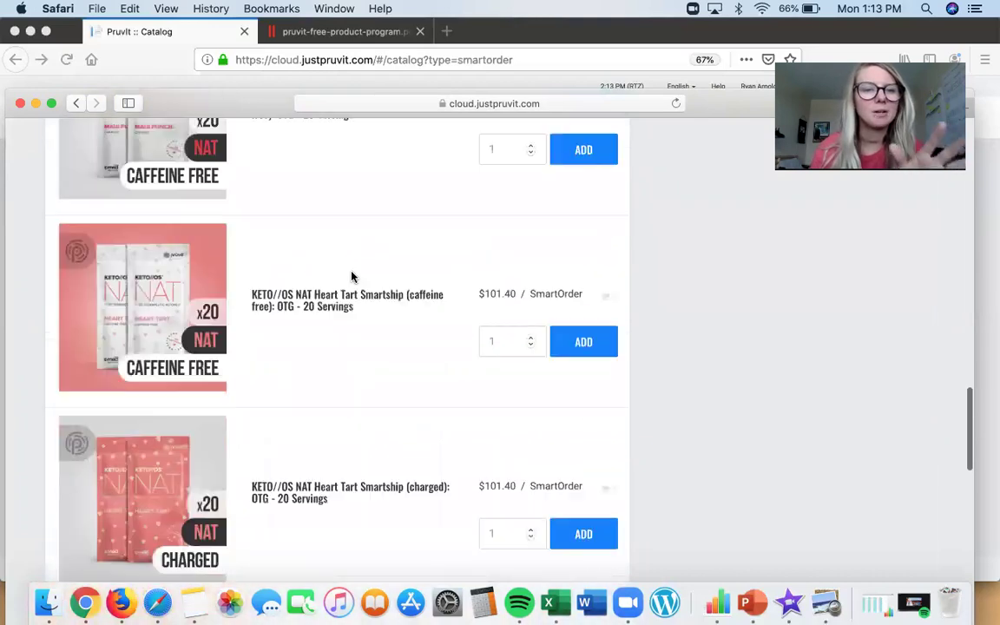
{"action": "scroll", "coordinate": [351, 277], "scroll_direction": "down", "scroll_amount": 10}
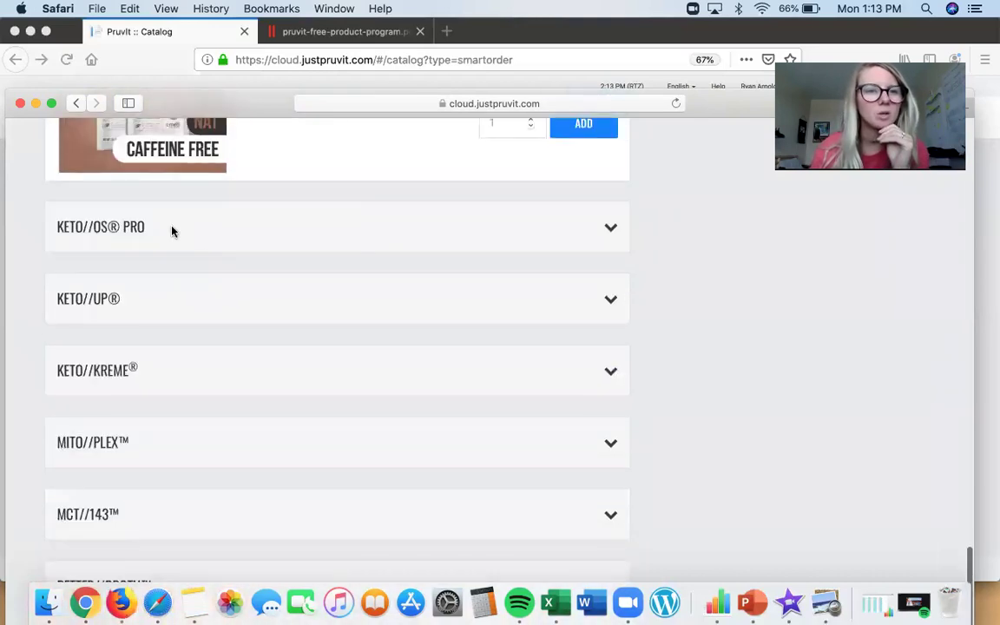
{"action": "scroll", "coordinate": [151, 317], "scroll_direction": "down", "scroll_amount": 2}
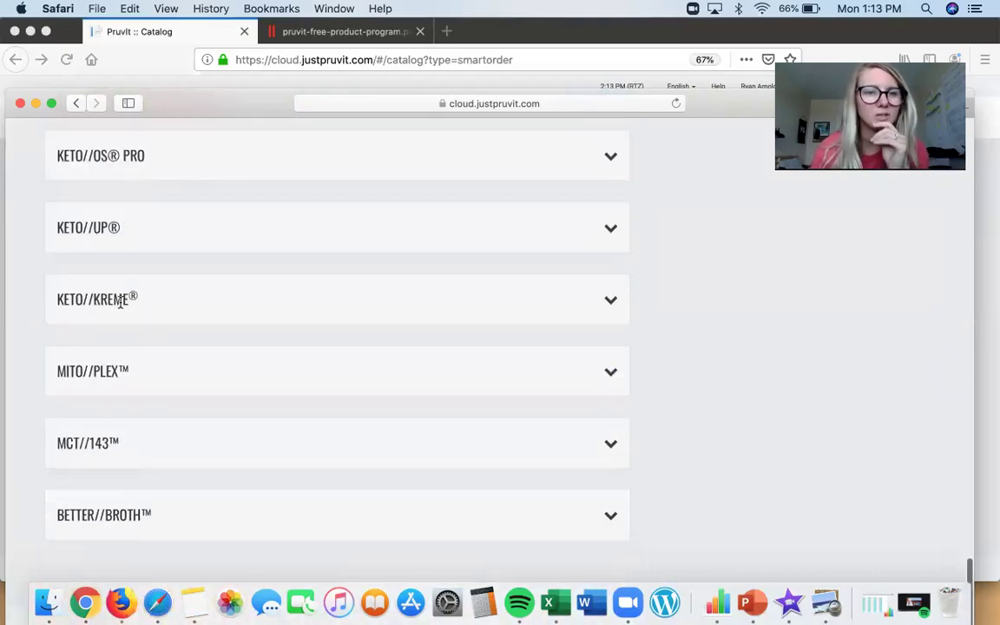
{"action": "left_click", "coordinate": [120, 302]}
{"action": "scroll", "coordinate": [353, 370], "scroll_direction": "down", "scroll_amount": 1}
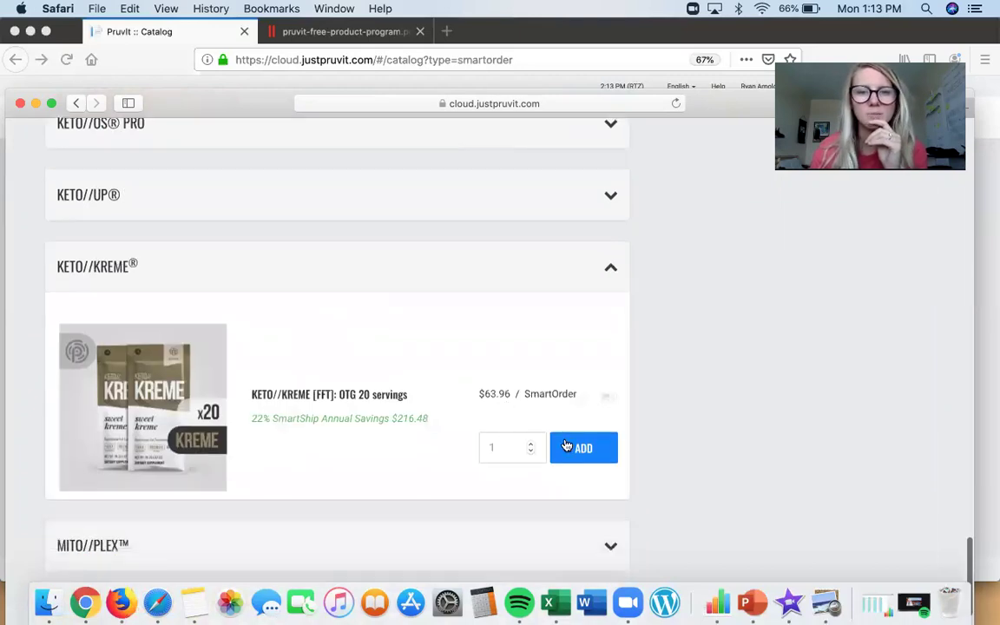
{"action": "left_click", "coordinate": [582, 451]}
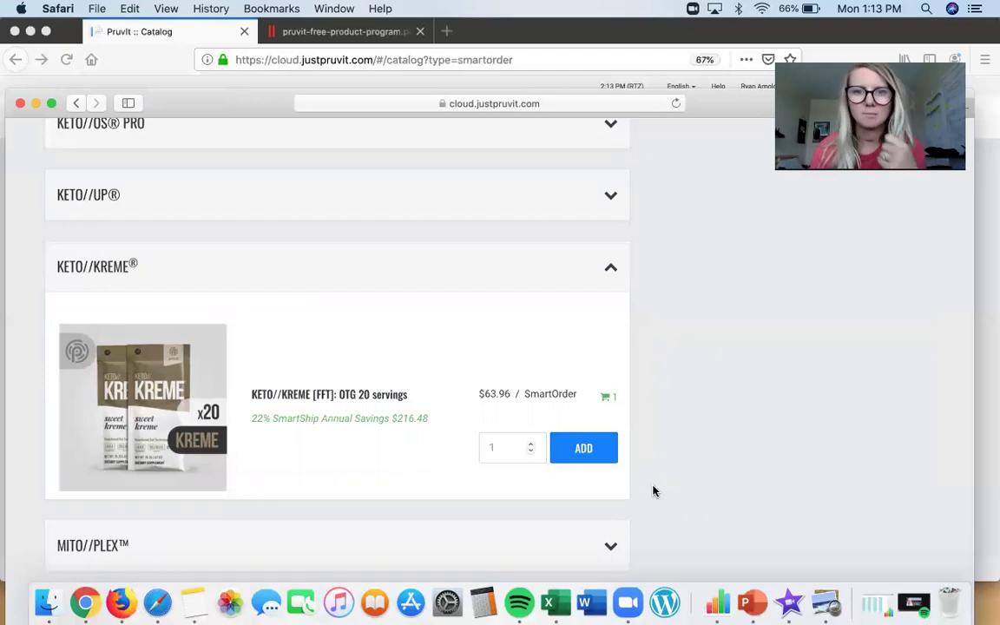
{"action": "scroll", "coordinate": [645, 467], "scroll_direction": "down", "scroll_amount": 15}
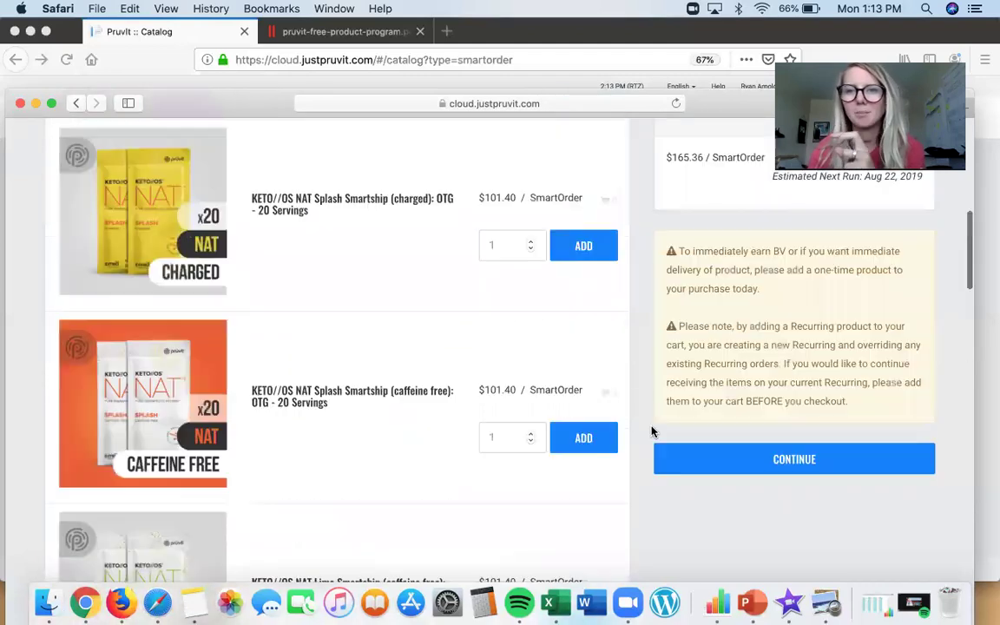
{"action": "scroll", "coordinate": [808, 384], "scroll_direction": "up", "scroll_amount": 3}
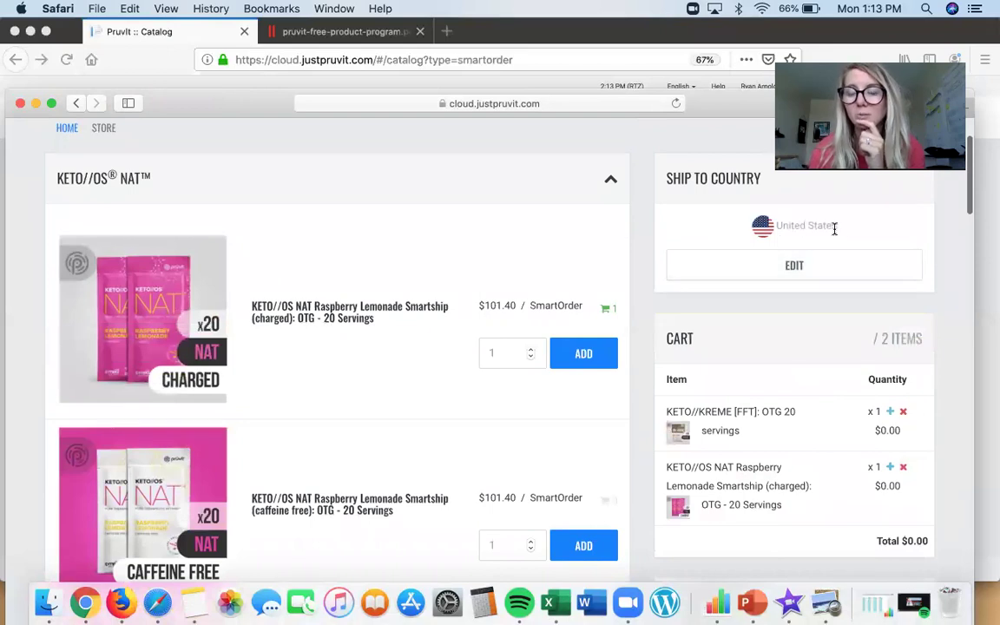
{"action": "scroll", "coordinate": [745, 430], "scroll_direction": "down", "scroll_amount": 3}
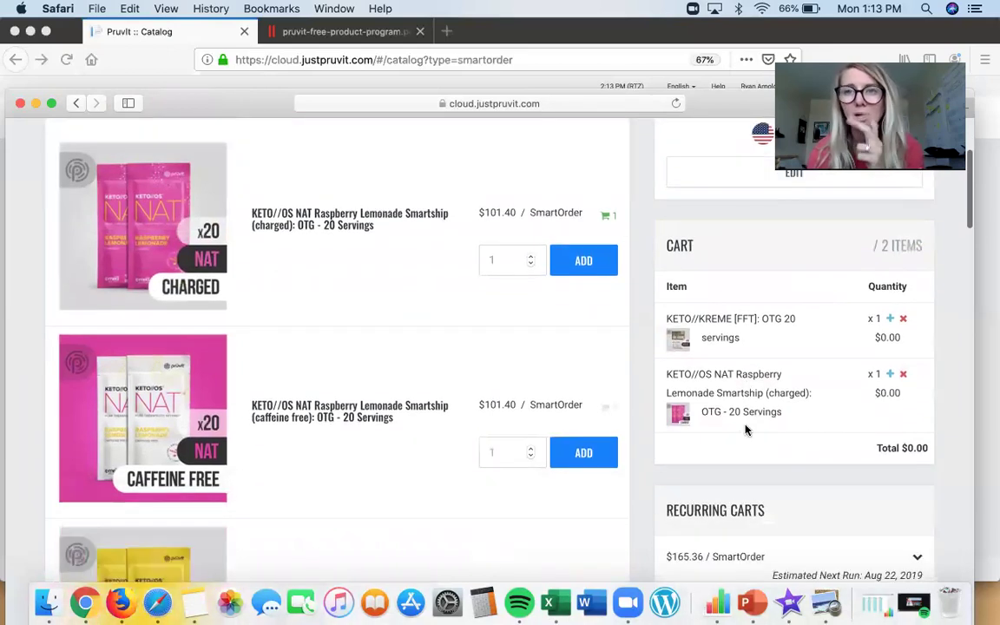
{"action": "scroll", "coordinate": [746, 428], "scroll_direction": "down", "scroll_amount": 1}
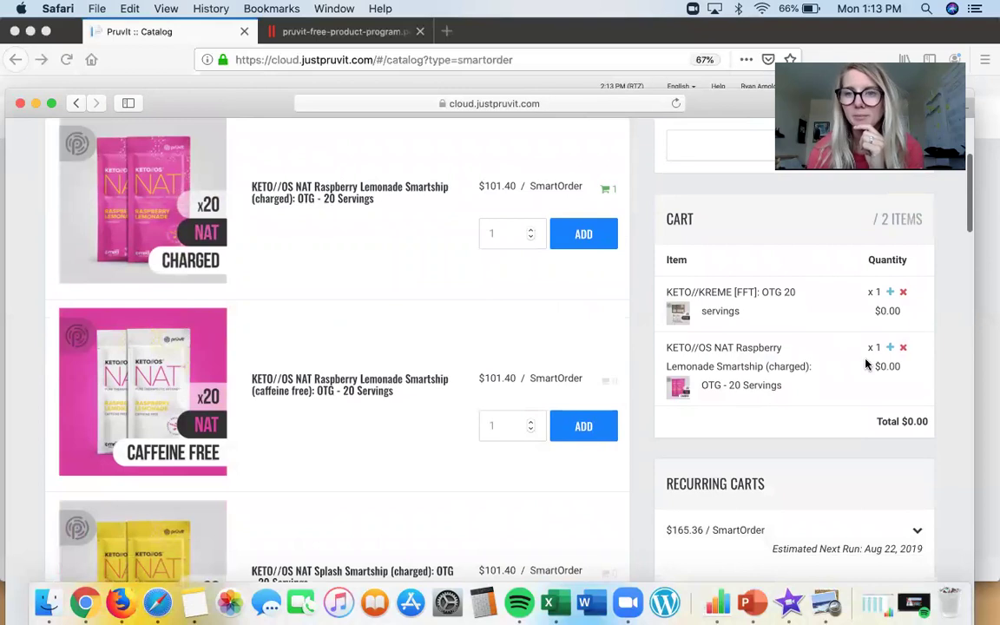
{"action": "scroll", "coordinate": [885, 408], "scroll_direction": "down", "scroll_amount": 1}
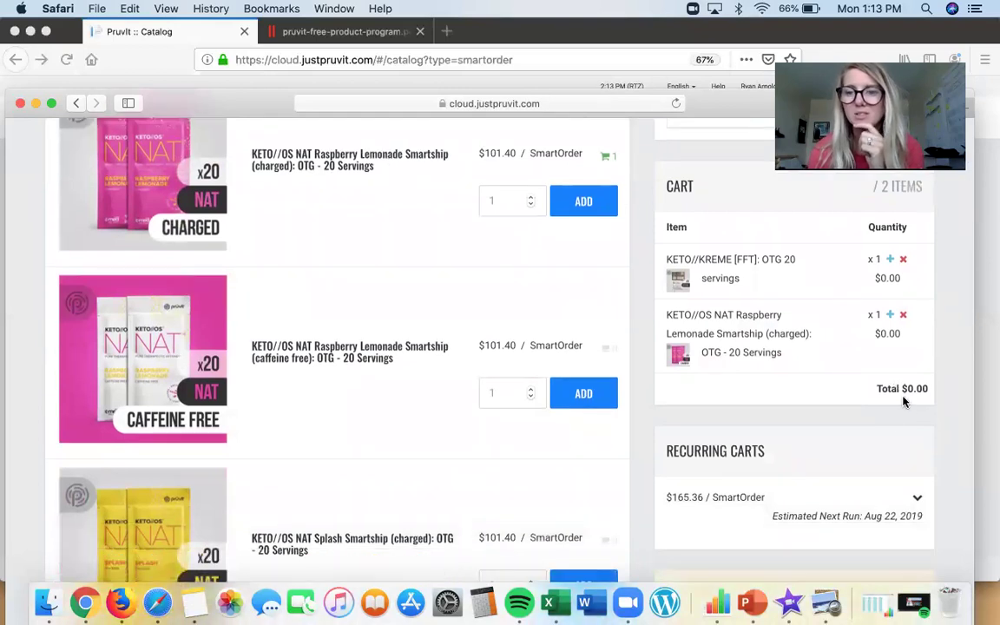
{"action": "scroll", "coordinate": [881, 419], "scroll_direction": "down", "scroll_amount": 2}
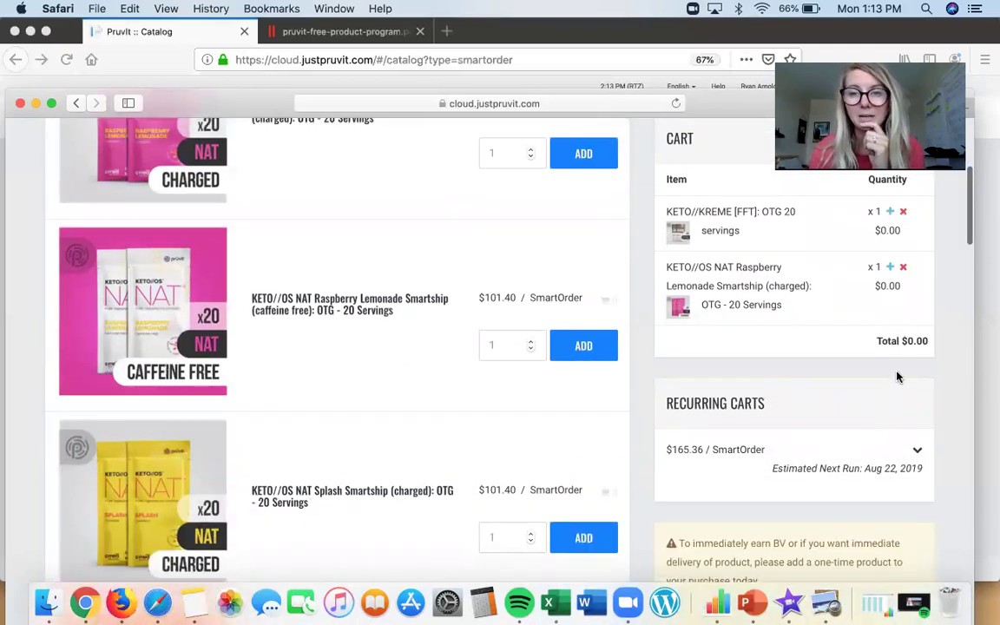
{"action": "scroll", "coordinate": [720, 373], "scroll_direction": "down", "scroll_amount": 2}
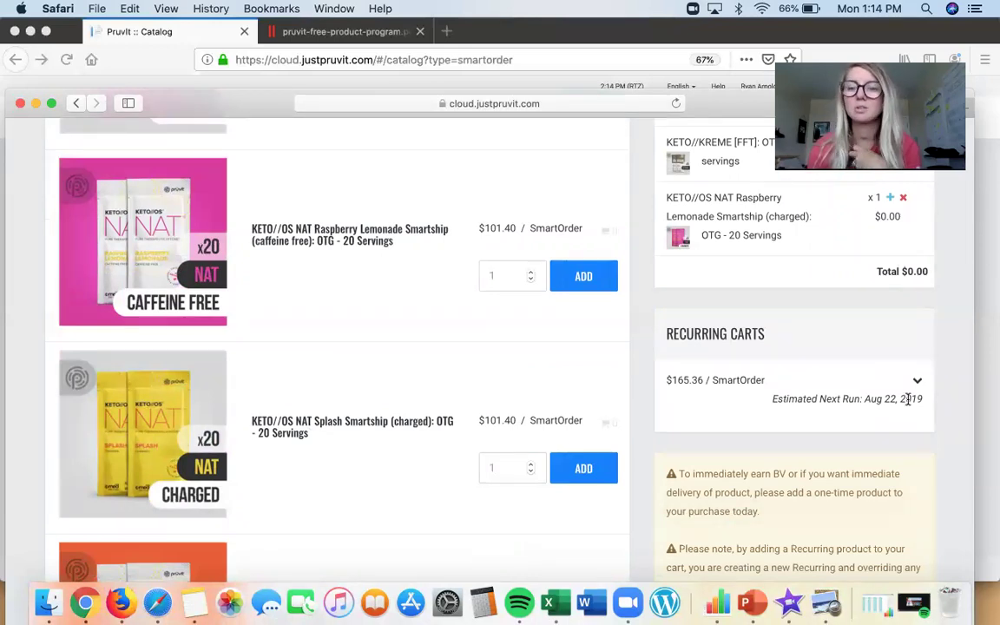
{"action": "scroll", "coordinate": [908, 398], "scroll_direction": "down", "scroll_amount": 1}
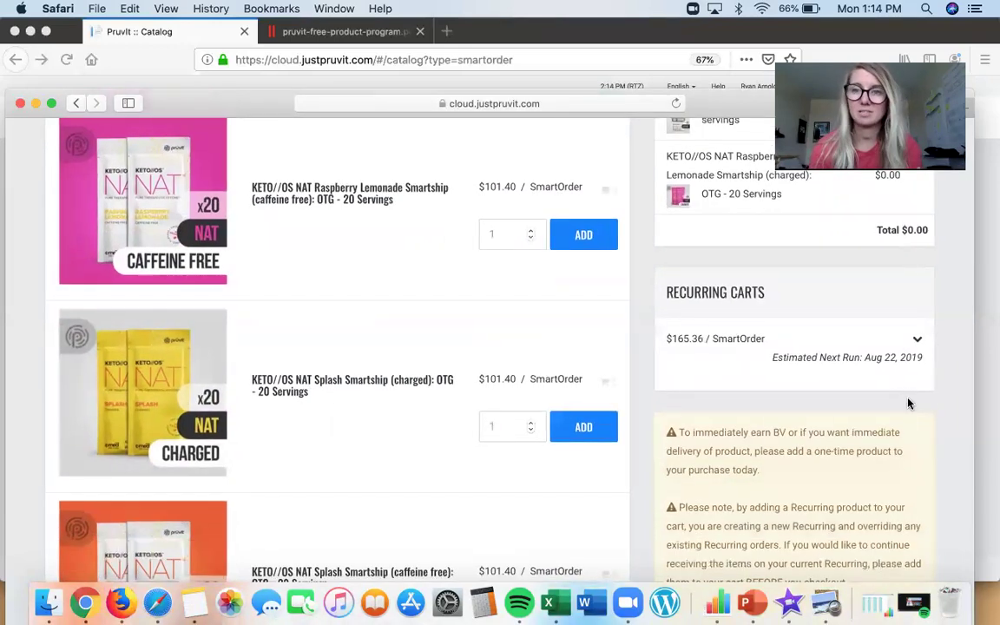
{"action": "scroll", "coordinate": [908, 404], "scroll_direction": "down", "scroll_amount": 4}
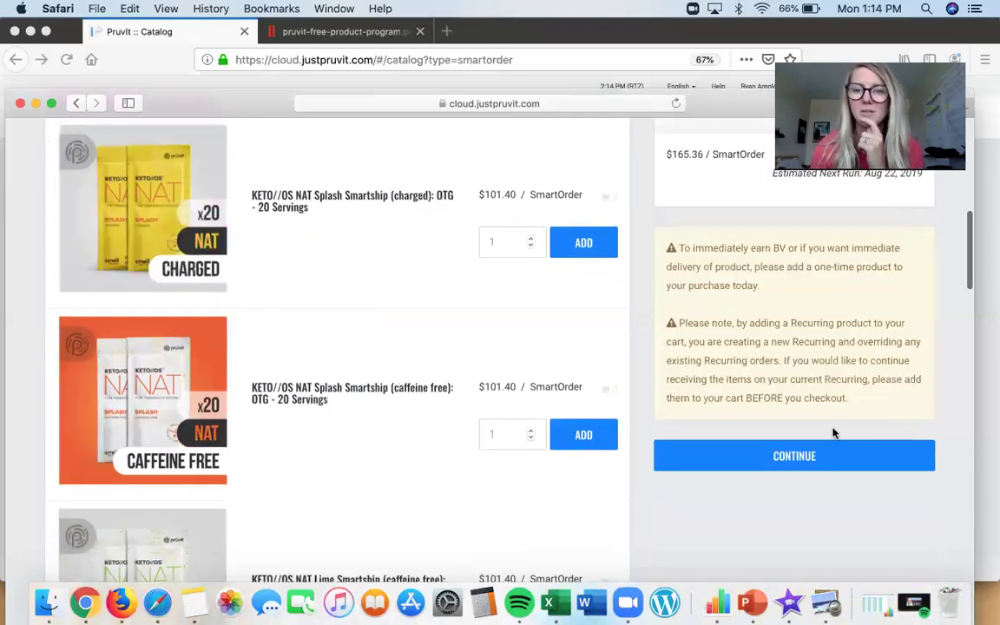
Step: At checkout, accept the terms of service and the $165.36 recurring SmartOrder charges
{"action": "left_click", "coordinate": [786, 456]}
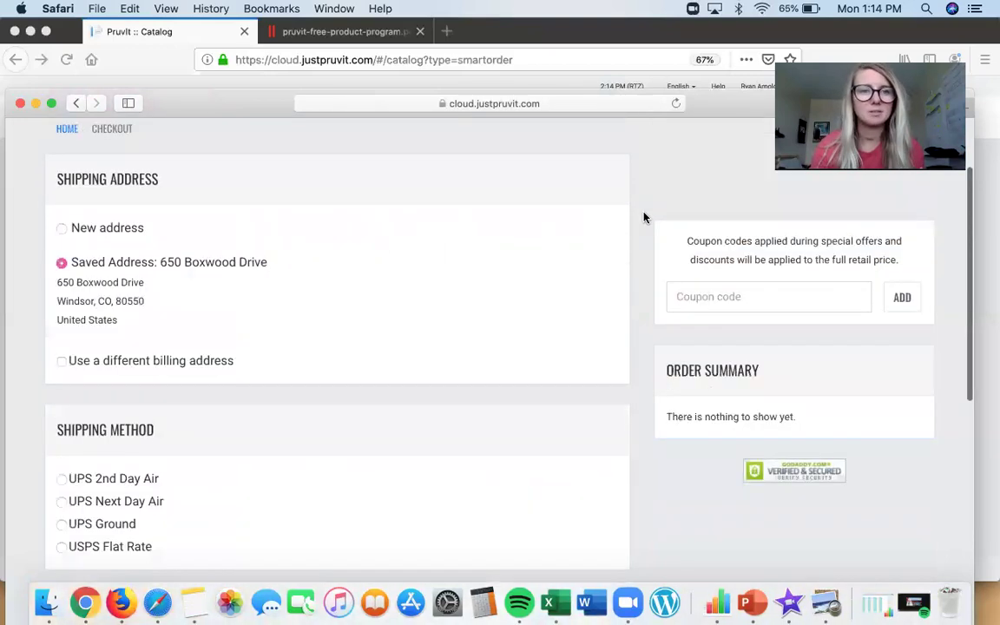
{"action": "scroll", "coordinate": [645, 217], "scroll_direction": "down", "scroll_amount": 5}
{"action": "scroll", "coordinate": [644, 217], "scroll_direction": "down", "scroll_amount": 2}
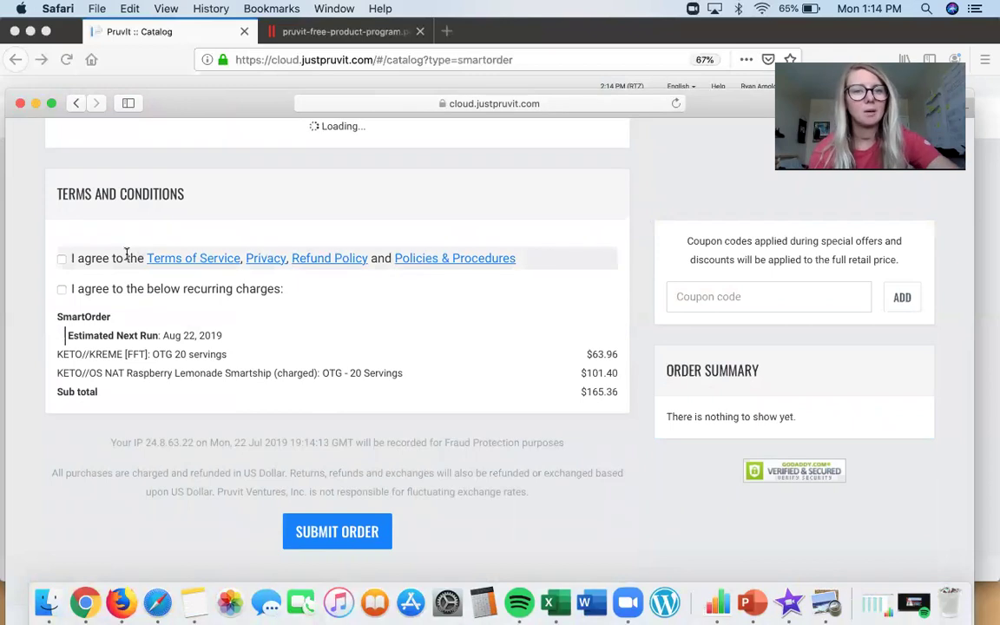
{"action": "left_click", "coordinate": [61, 260]}
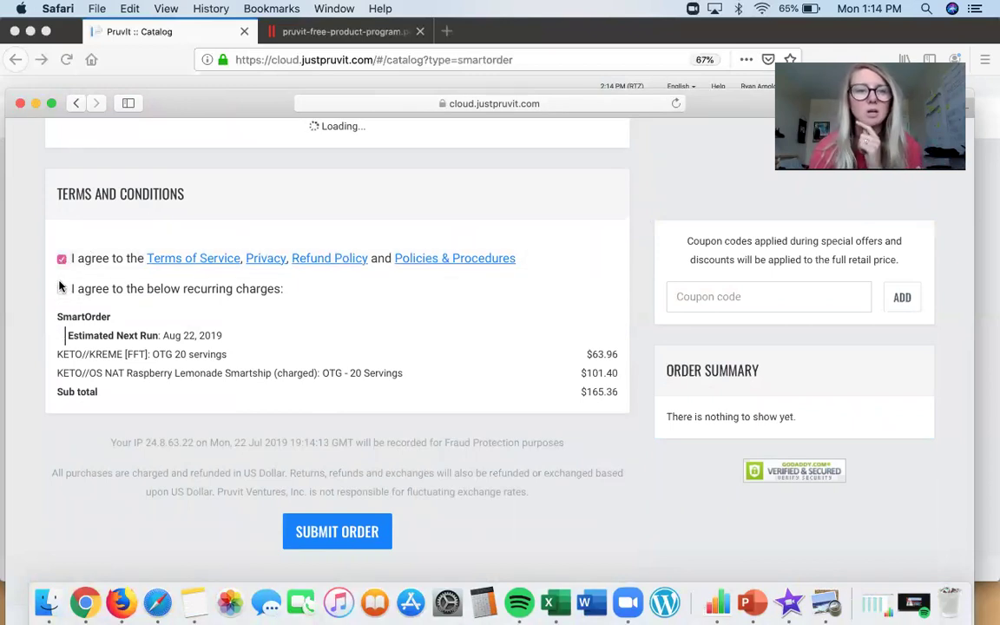
{"action": "left_click", "coordinate": [60, 290]}
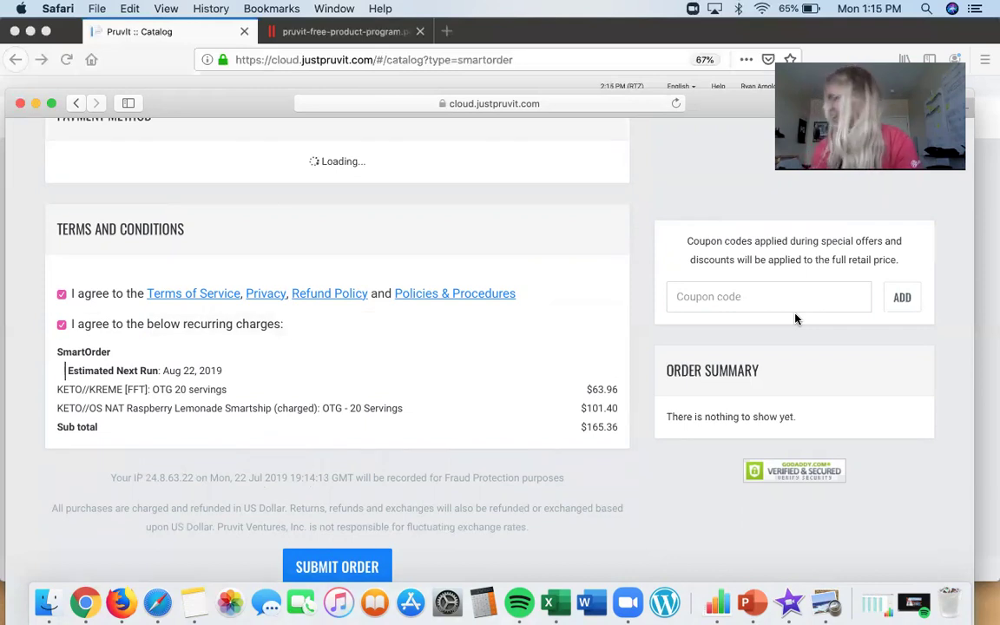
{"action": "left_click", "coordinate": [733, 300]}
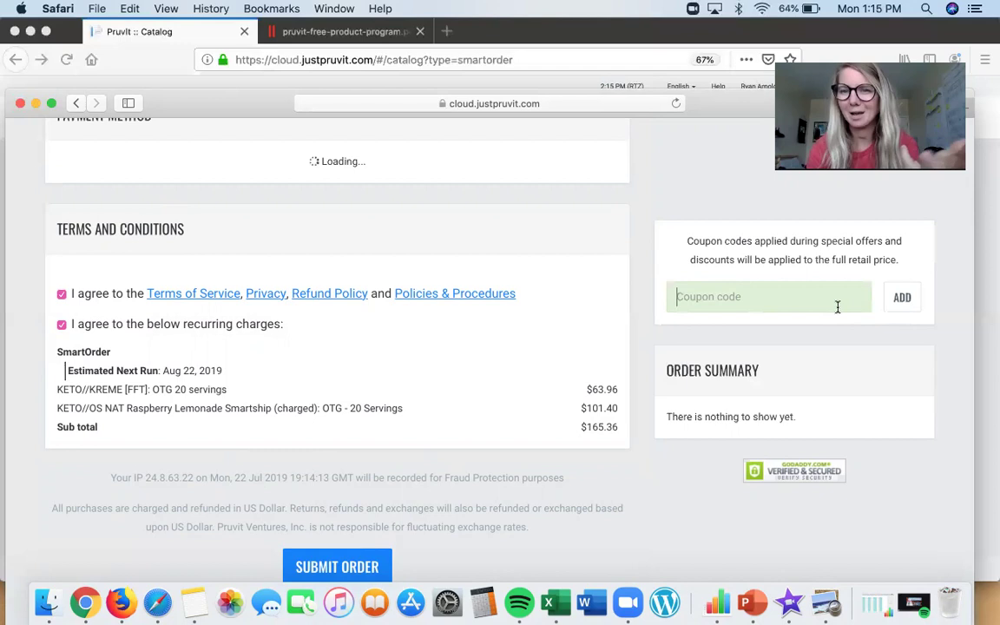
{"action": "scroll", "coordinate": [875, 317], "scroll_direction": "up", "scroll_amount": 2}
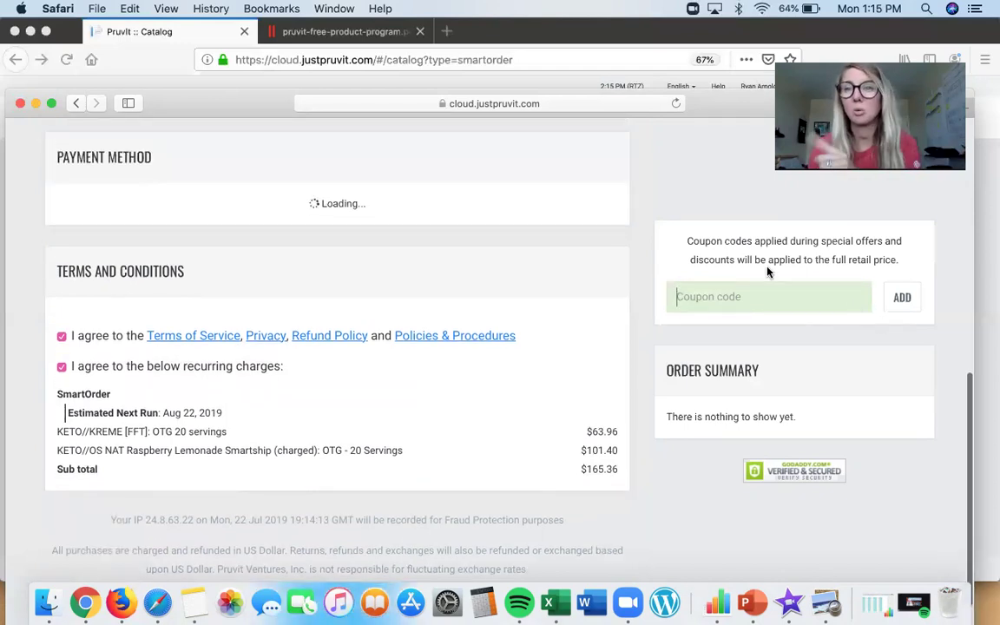
{"action": "scroll", "coordinate": [768, 272], "scroll_direction": "up", "scroll_amount": 4}
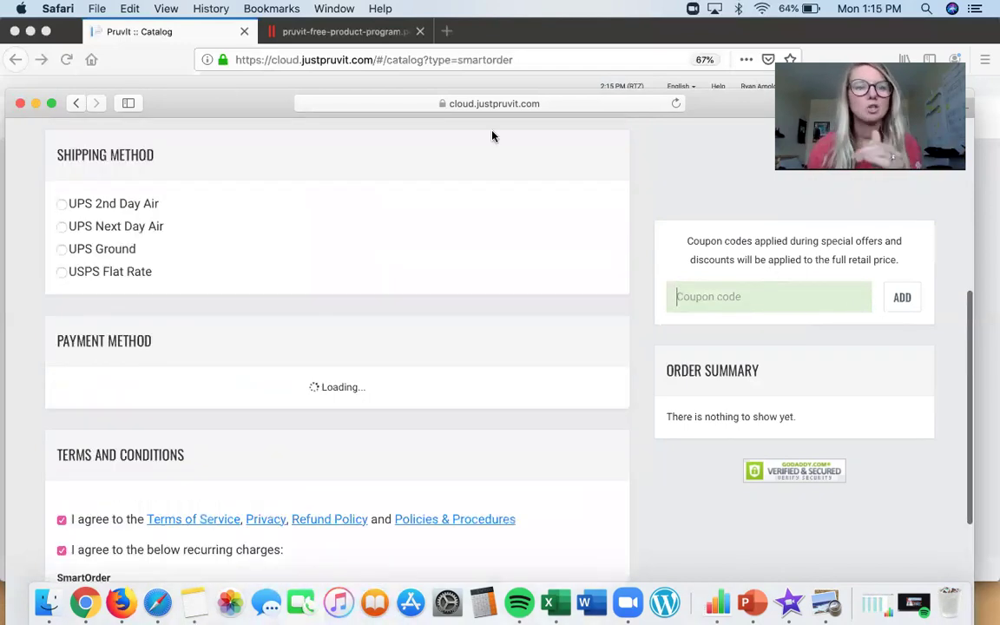
{"action": "scroll", "coordinate": [493, 136], "scroll_direction": "down", "scroll_amount": 2}
{"action": "scroll", "coordinate": [492, 136], "scroll_direction": "up", "scroll_amount": 3}
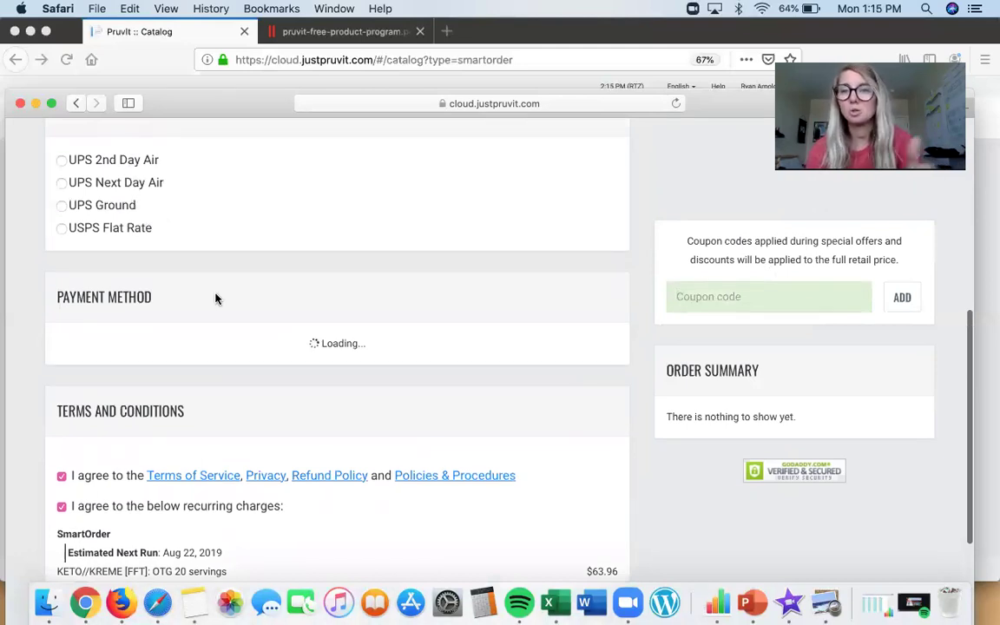
{"action": "scroll", "coordinate": [216, 298], "scroll_direction": "up", "scroll_amount": 5}
{"action": "scroll", "coordinate": [215, 297], "scroll_direction": "up", "scroll_amount": 12}
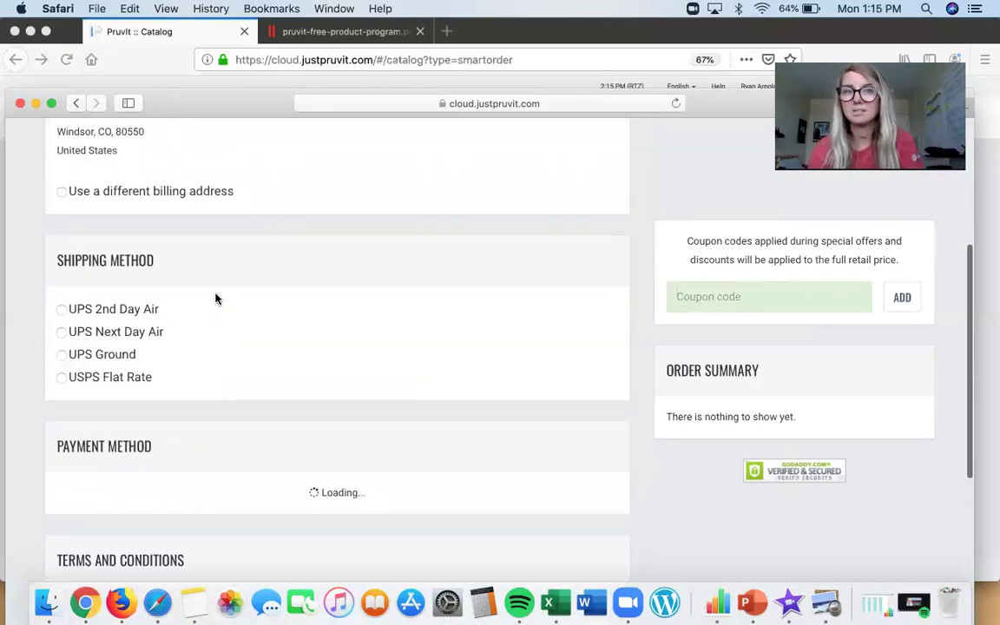
{"action": "scroll", "coordinate": [216, 298], "scroll_direction": "down", "scroll_amount": 5}
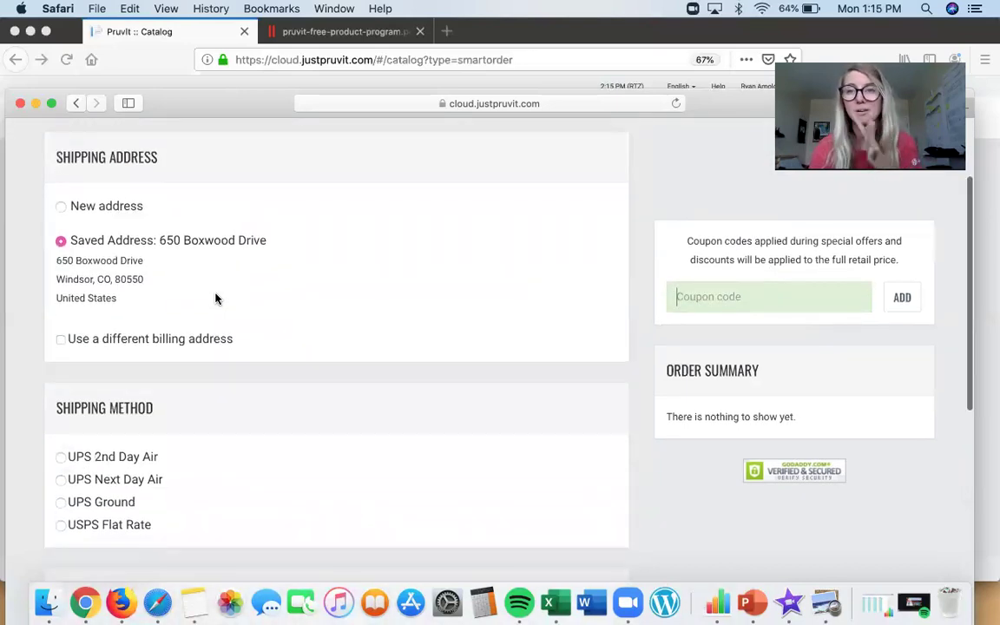
{"action": "scroll", "coordinate": [215, 298], "scroll_direction": "up", "scroll_amount": 5}
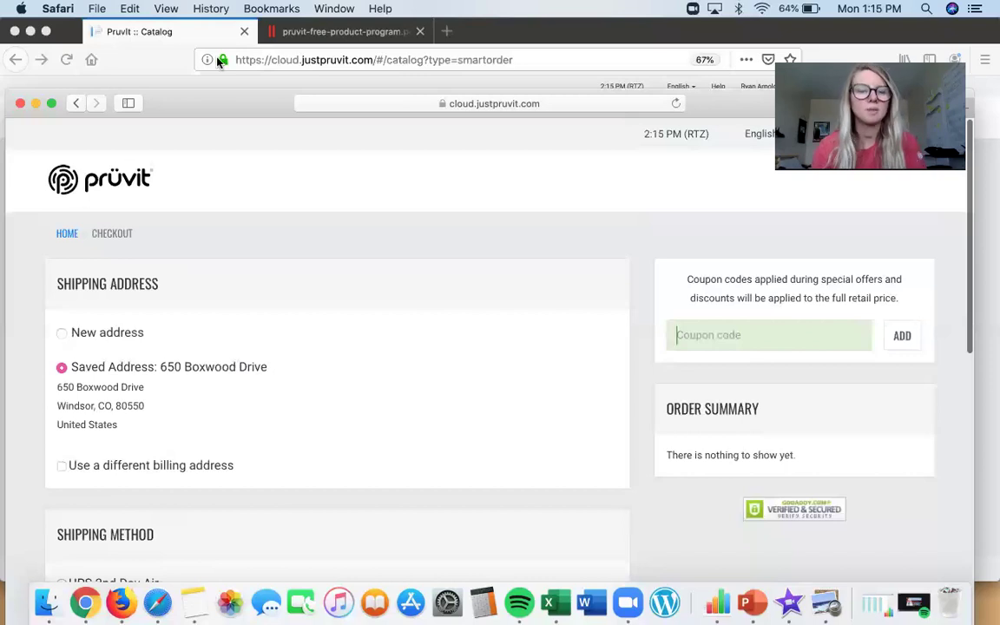
{"action": "key", "text": "super+Tab"}
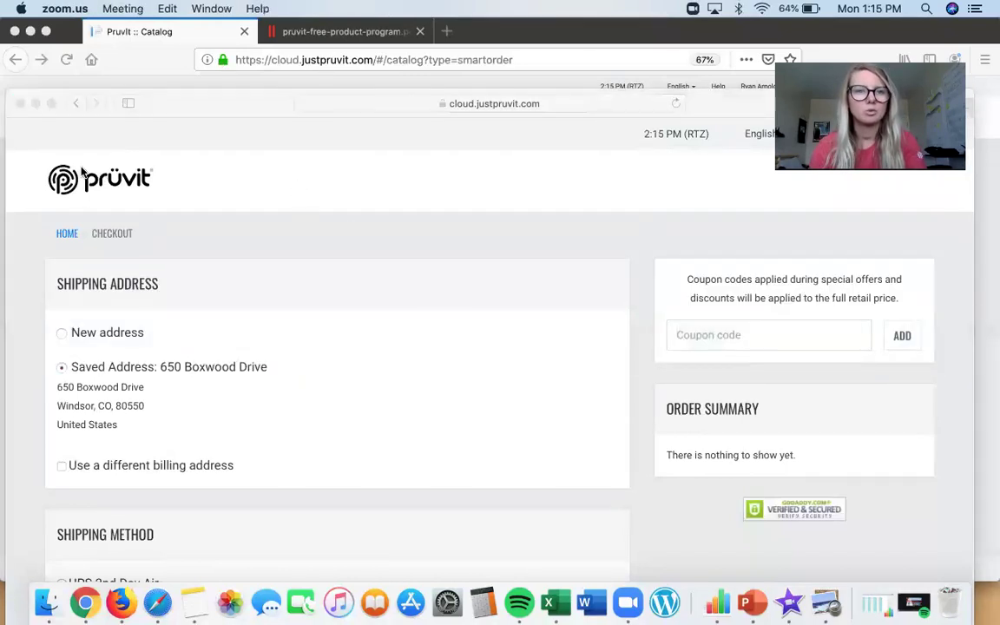
{"action": "left_click", "coordinate": [54, 186]}
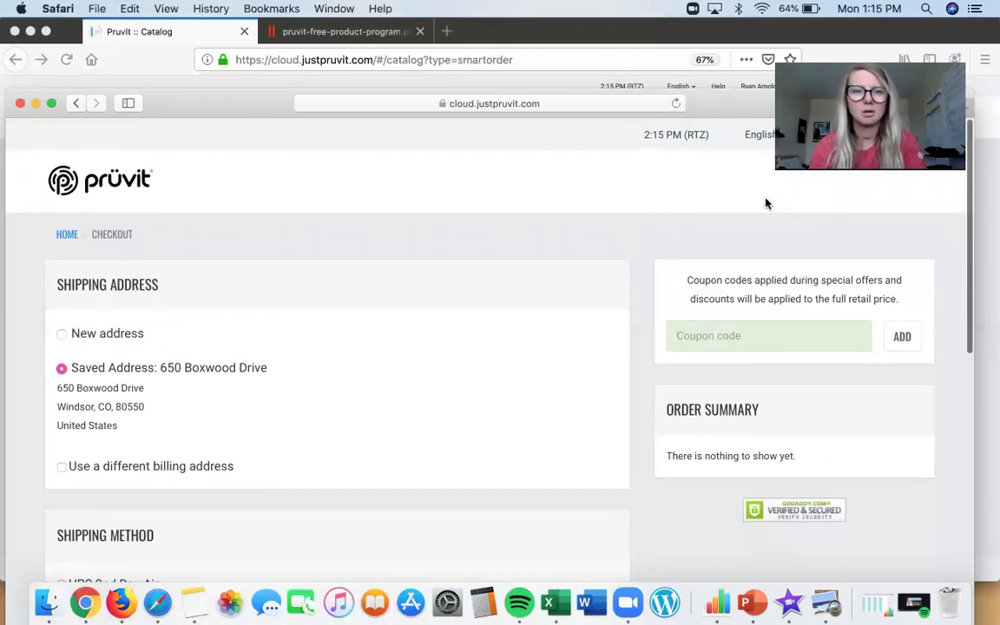
{"action": "key", "text": "super+Tab"}
{"action": "key", "text": "super+Tab"}
{"action": "key", "text": "super+Tab"}
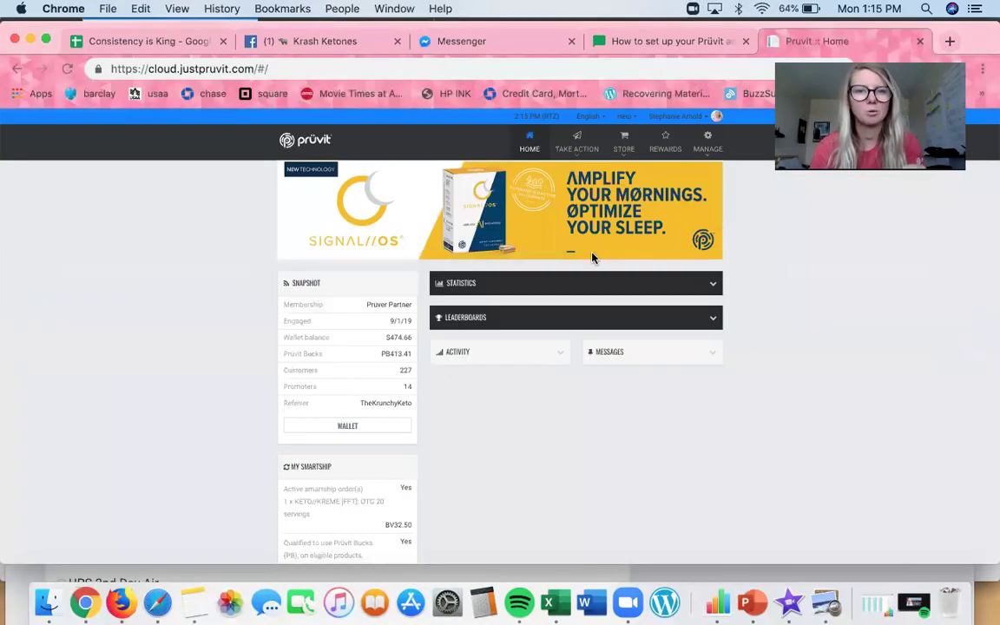
{"action": "scroll", "coordinate": [593, 258], "scroll_direction": "down", "scroll_amount": 3}
{"action": "scroll", "coordinate": [593, 258], "scroll_direction": "up", "scroll_amount": 3}
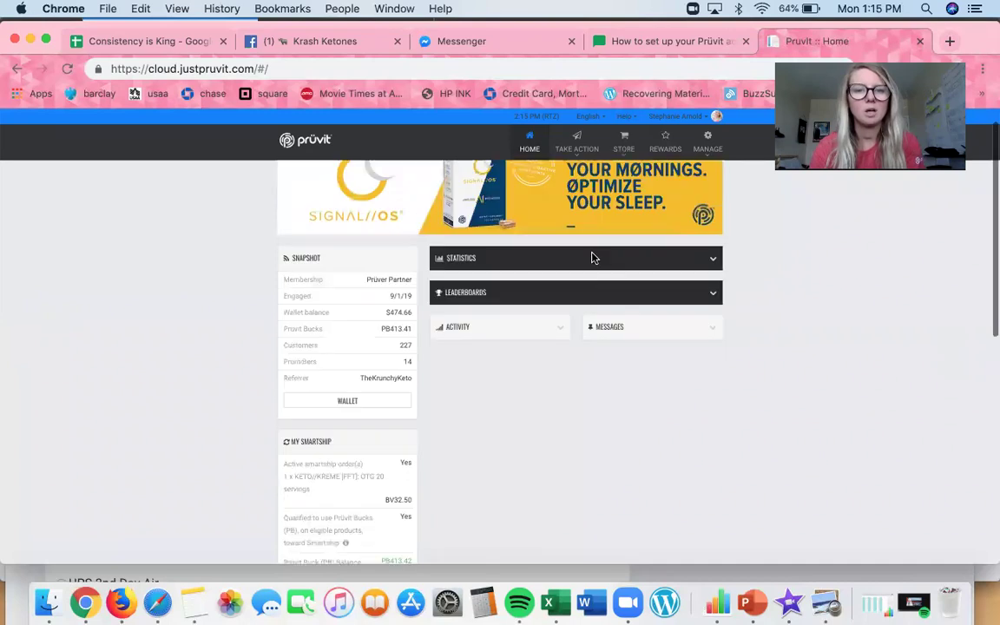
{"action": "scroll", "coordinate": [593, 258], "scroll_direction": "down", "scroll_amount": 5}
{"action": "scroll", "coordinate": [593, 258], "scroll_direction": "down", "scroll_amount": 5}
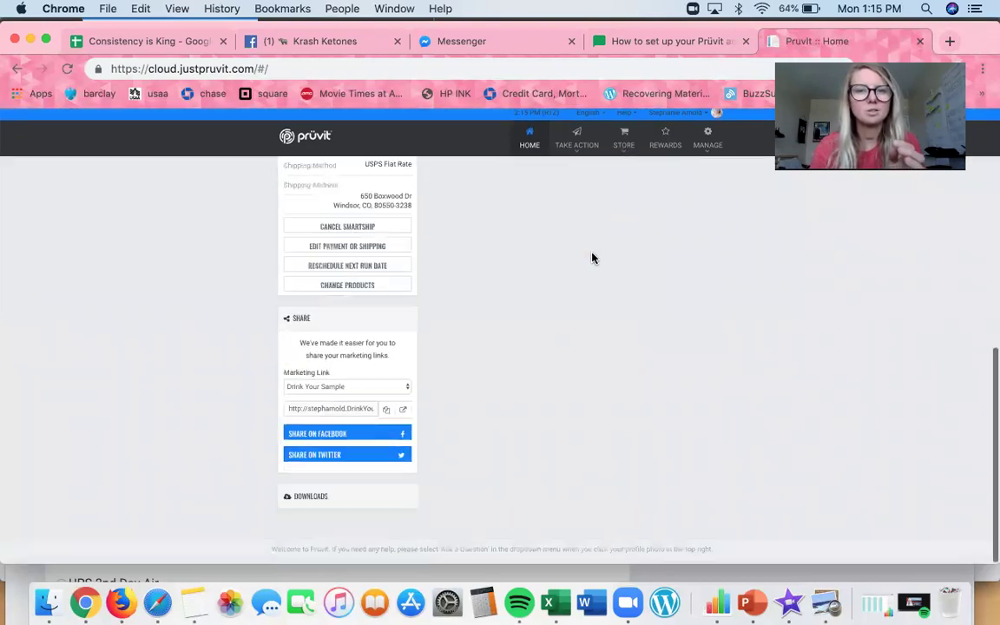
{"action": "scroll", "coordinate": [580, 298], "scroll_direction": "up", "scroll_amount": 5}
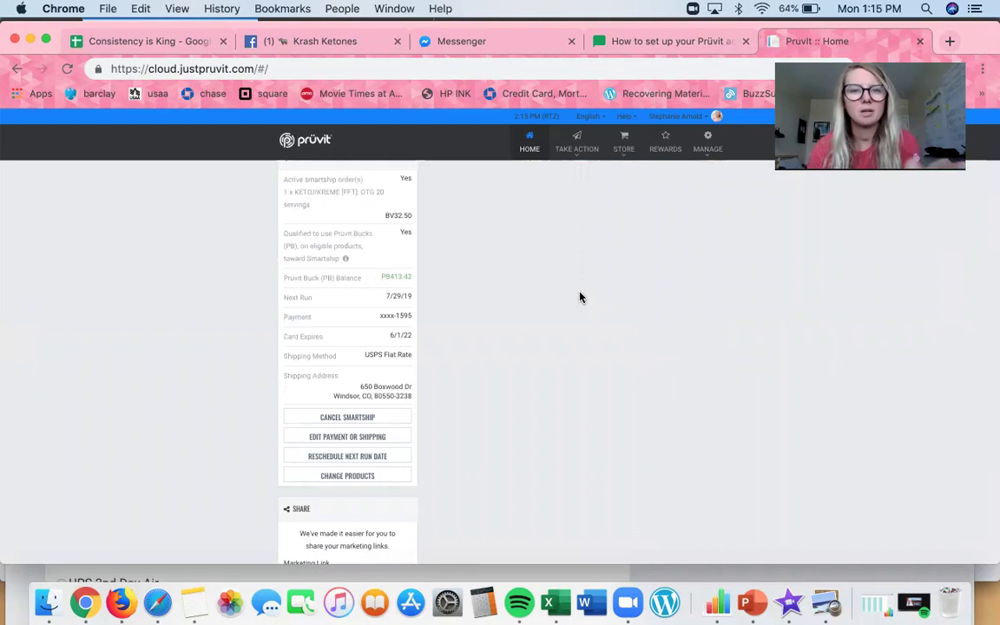
{"action": "scroll", "coordinate": [581, 298], "scroll_direction": "up", "scroll_amount": 1}
{"action": "scroll", "coordinate": [399, 221], "scroll_direction": "down", "scroll_amount": 1}
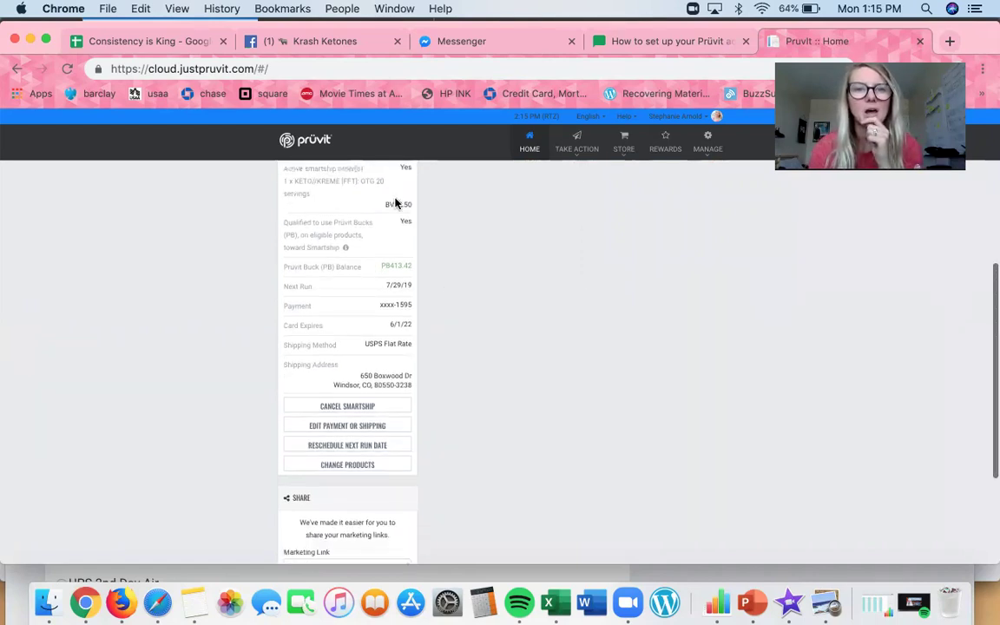
{"action": "scroll", "coordinate": [424, 201], "scroll_direction": "down", "scroll_amount": 3}
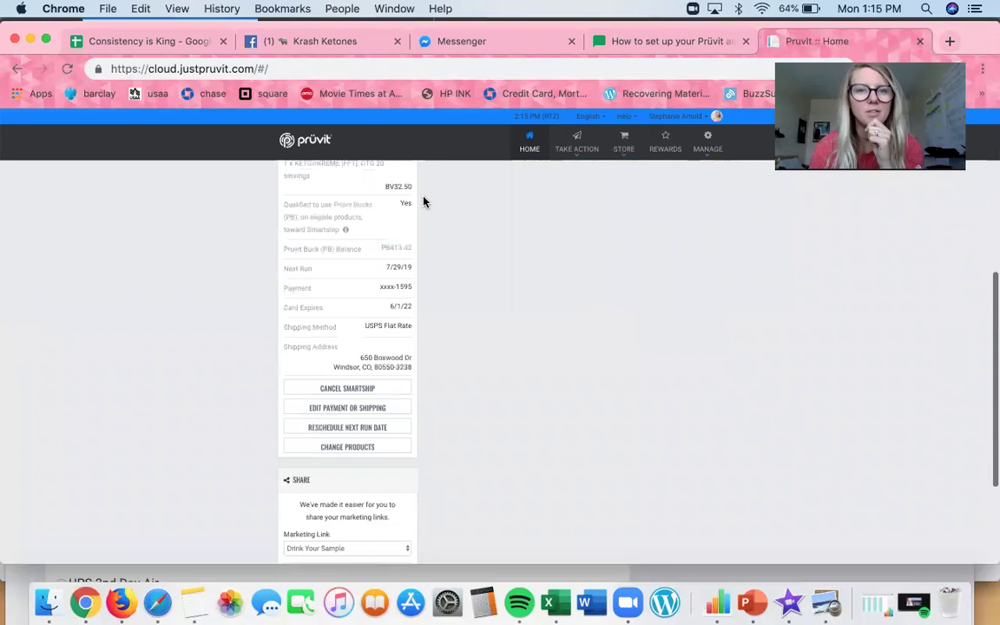
{"action": "scroll", "coordinate": [423, 202], "scroll_direction": "down", "scroll_amount": 6}
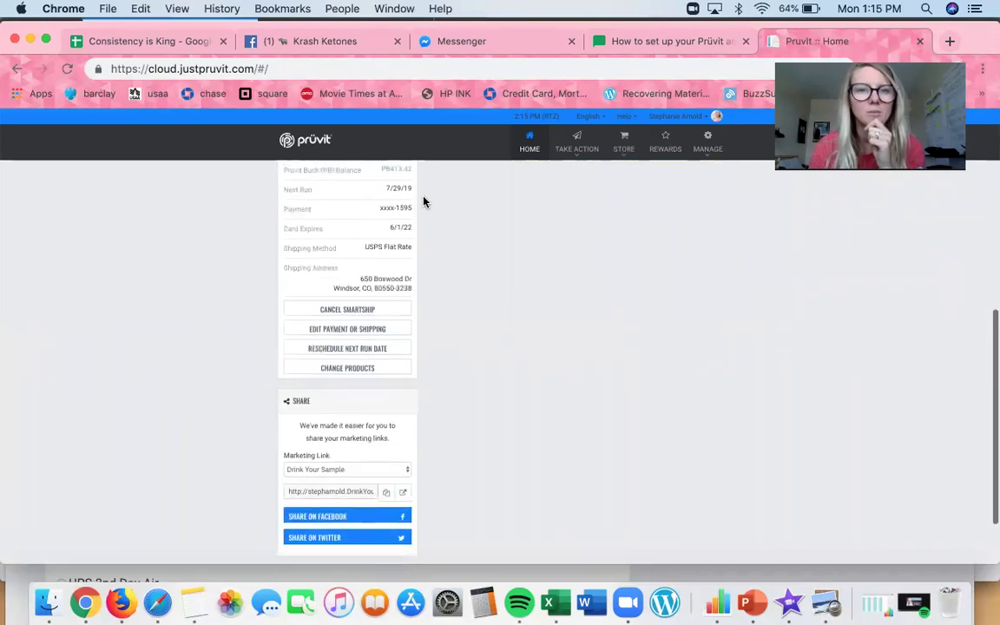
{"action": "scroll", "coordinate": [424, 201], "scroll_direction": "down", "scroll_amount": 4}
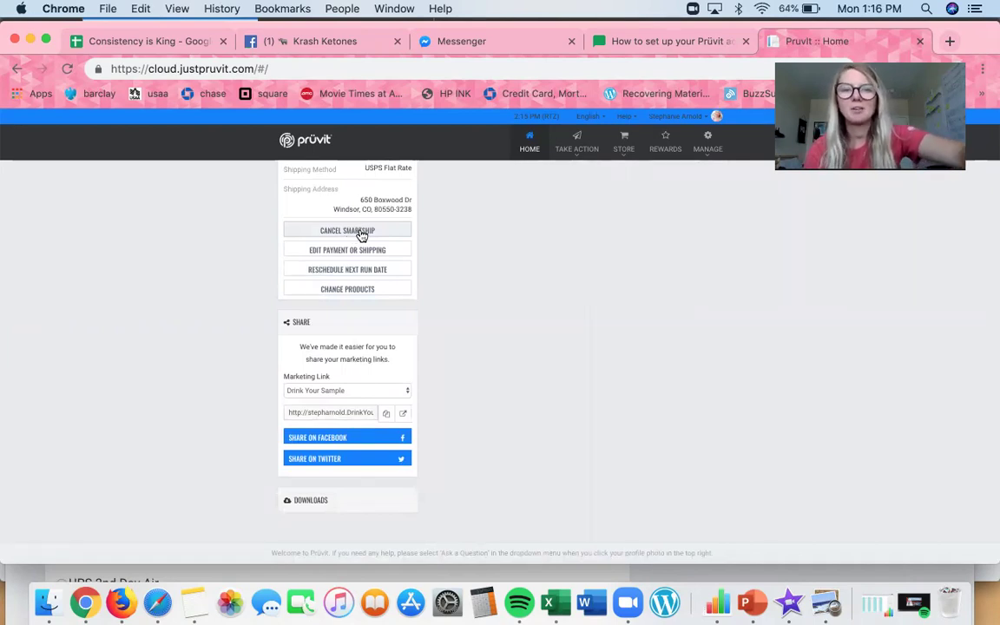
{"action": "scroll", "coordinate": [361, 235], "scroll_direction": "up", "scroll_amount": 1}
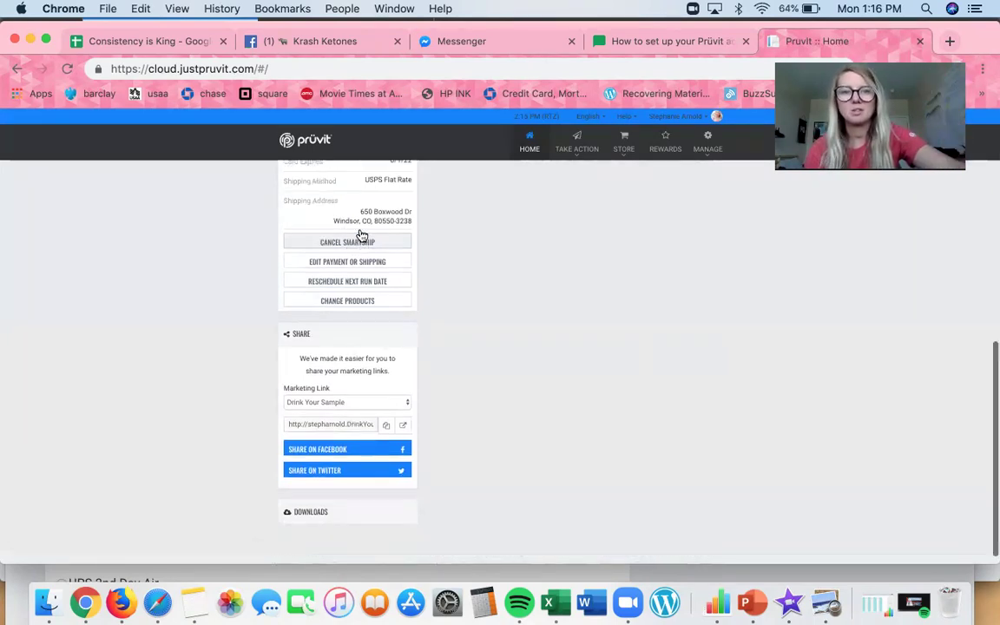
{"action": "scroll", "coordinate": [361, 235], "scroll_direction": "up", "scroll_amount": 4}
{"action": "scroll", "coordinate": [359, 230], "scroll_direction": "down", "scroll_amount": 5}
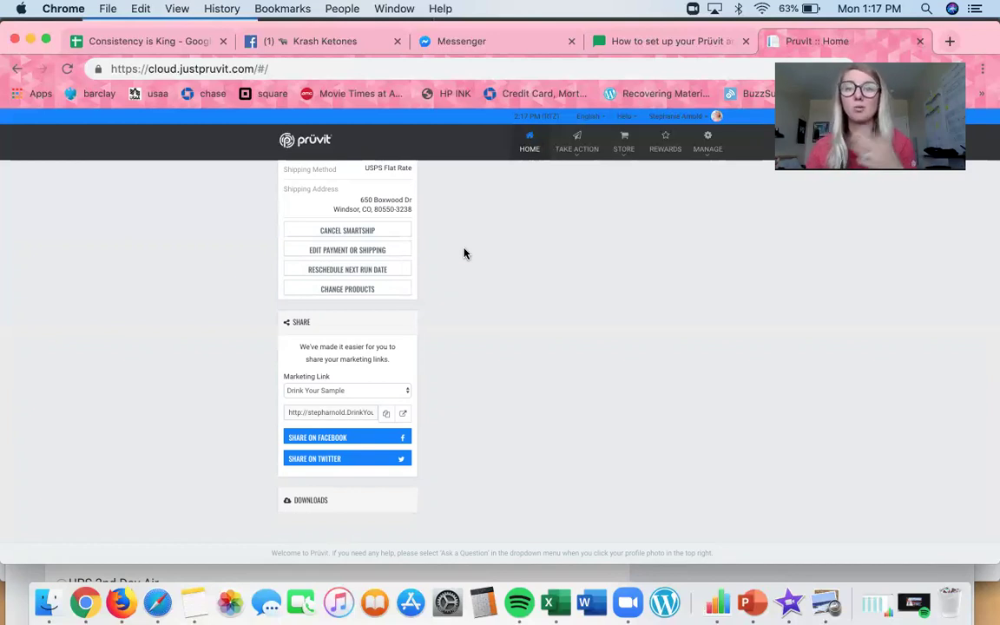
{"action": "scroll", "coordinate": [465, 254], "scroll_direction": "up", "scroll_amount": 1}
{"action": "scroll", "coordinate": [465, 253], "scroll_direction": "down", "scroll_amount": 1}
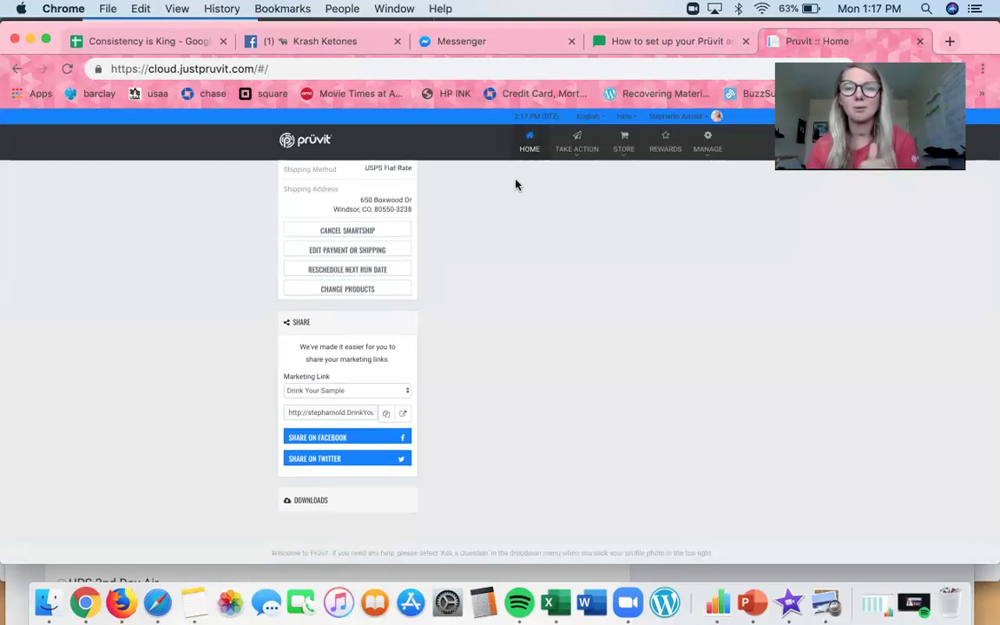
Step: Switch back to the Safari Pruvit window and return to the home dashboard
{"action": "key", "text": "super+Tab"}
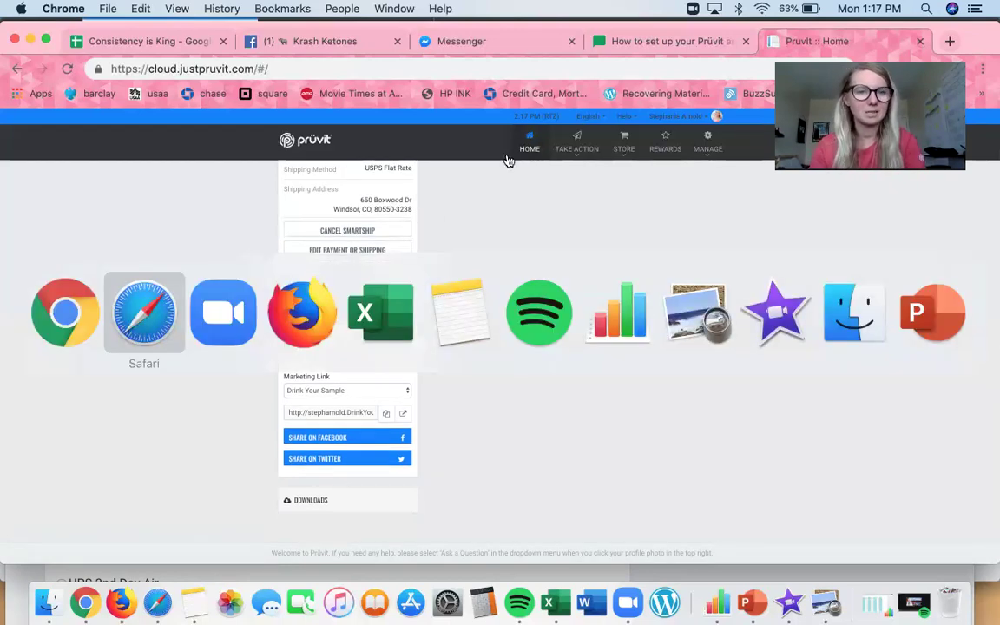
{"action": "key", "text": "super+Tab"}
{"action": "key", "text": "super+Tab"}
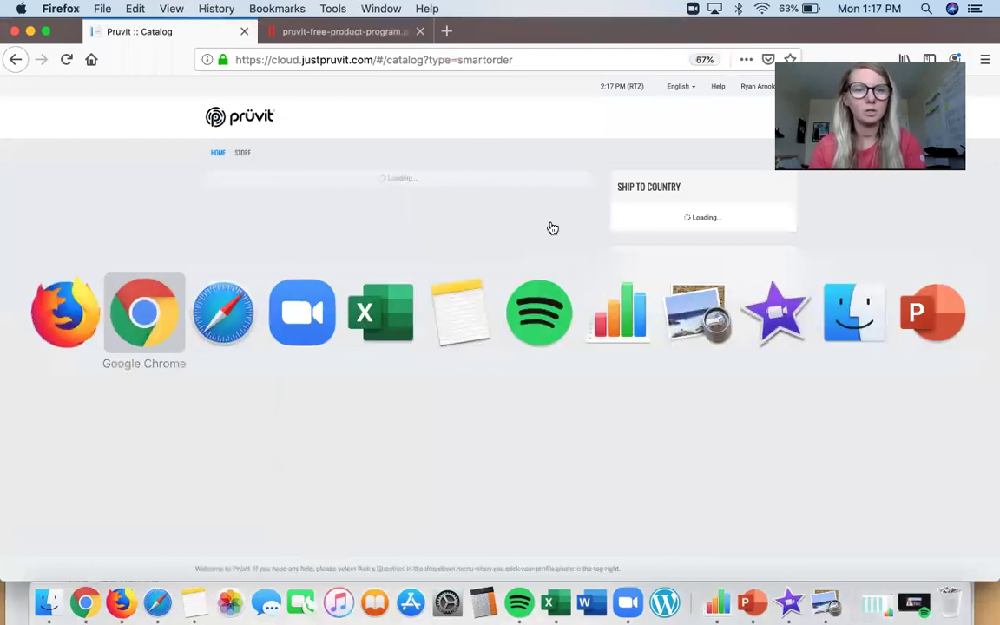
{"action": "key", "text": "super+Tab"}
{"action": "scroll", "coordinate": [155, 182], "scroll_direction": "up", "scroll_amount": 2}
{"action": "left_click", "coordinate": [148, 195]}
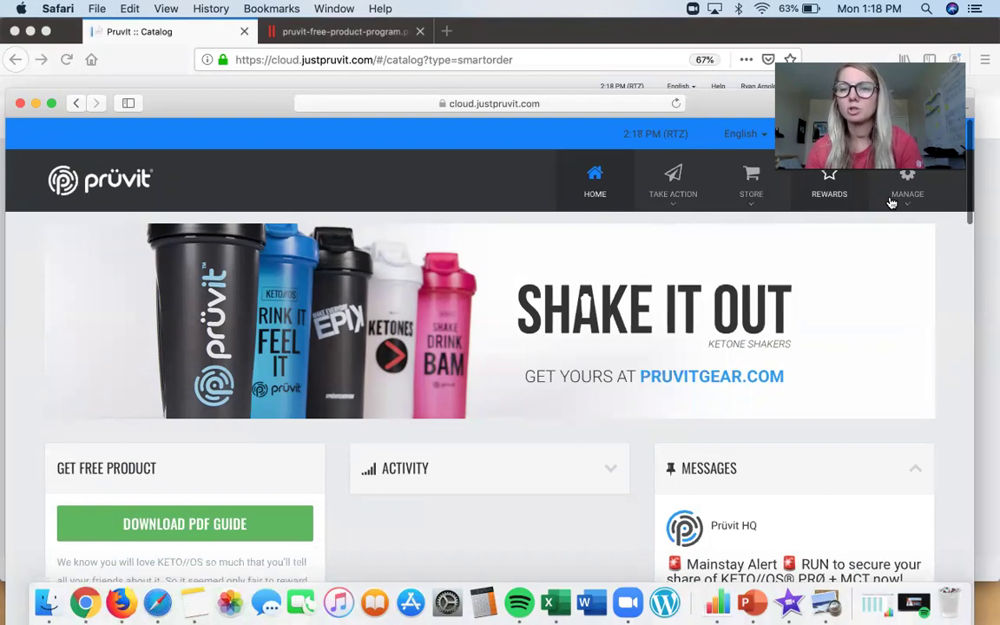
{"action": "mouse_move", "coordinate": [676, 197]}
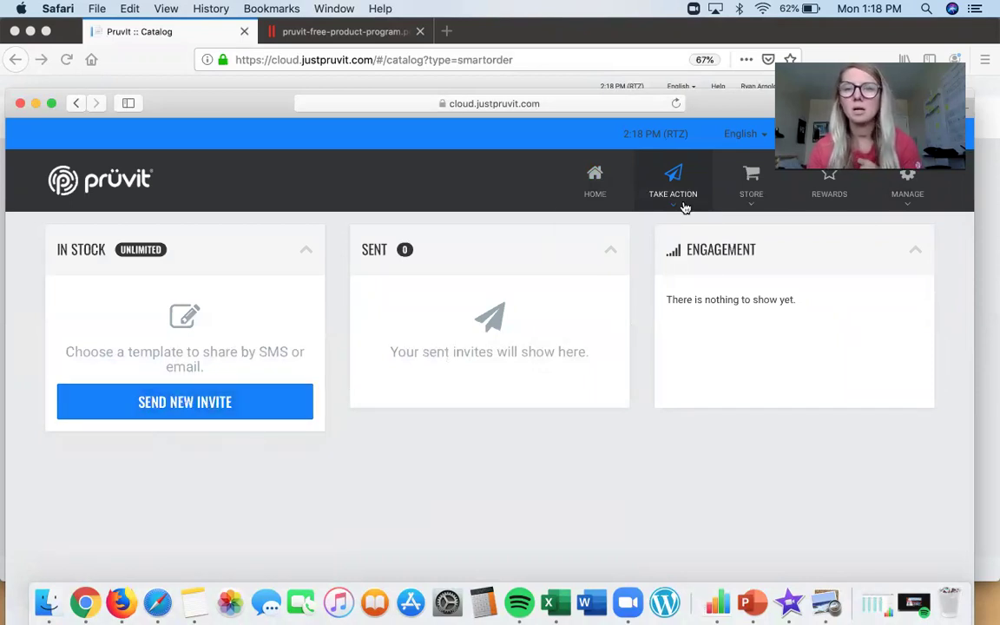
Step: Open Store > Supplements and Membership, listing KETO//OS NAT Life's A Peach at $130.00
{"action": "mouse_move", "coordinate": [750, 197]}
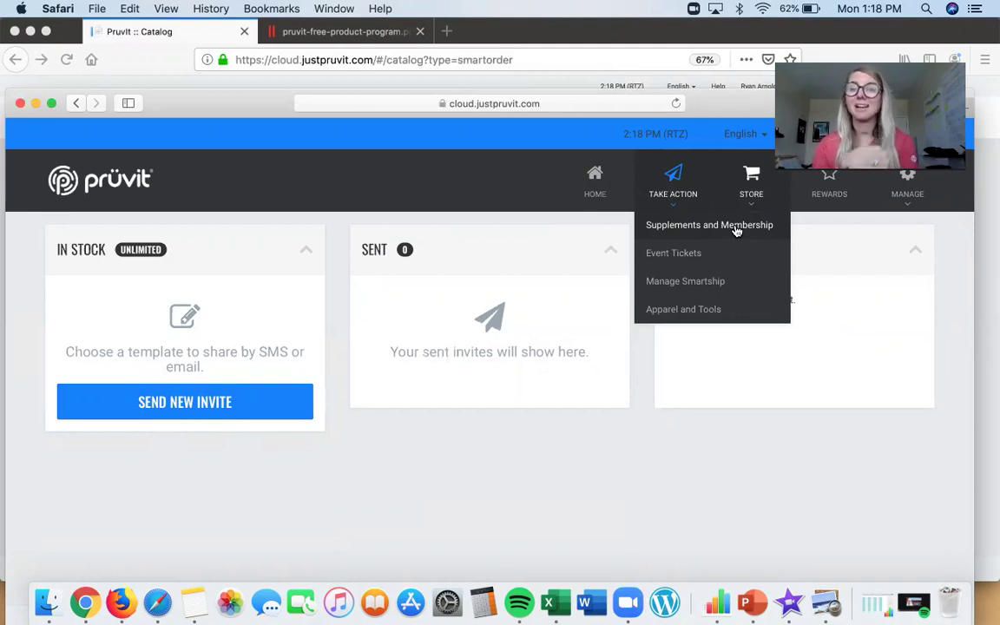
{"action": "left_click", "coordinate": [736, 227]}
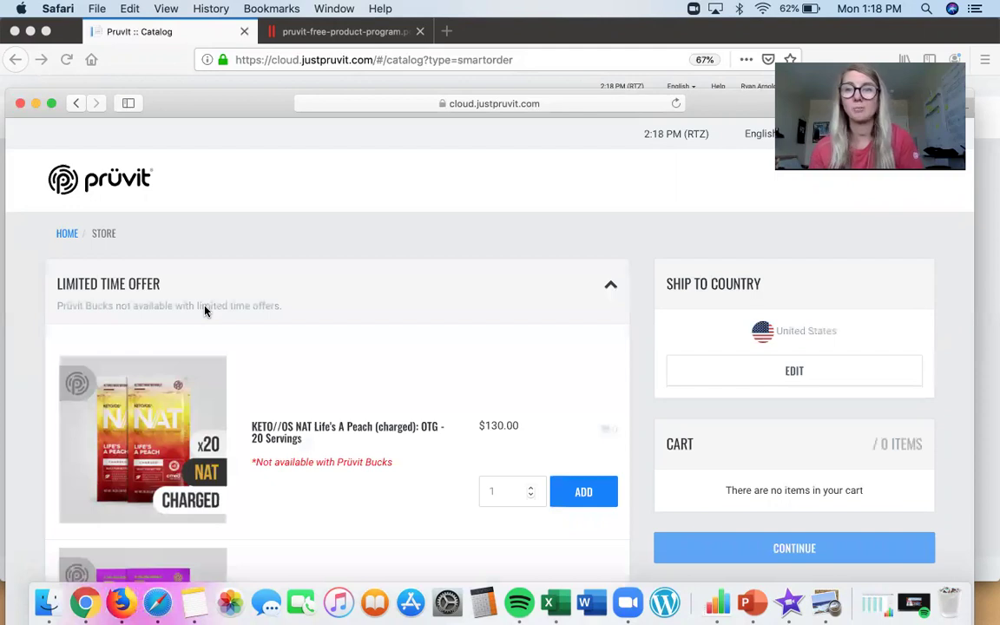
{"action": "scroll", "coordinate": [205, 311], "scroll_direction": "down", "scroll_amount": 2}
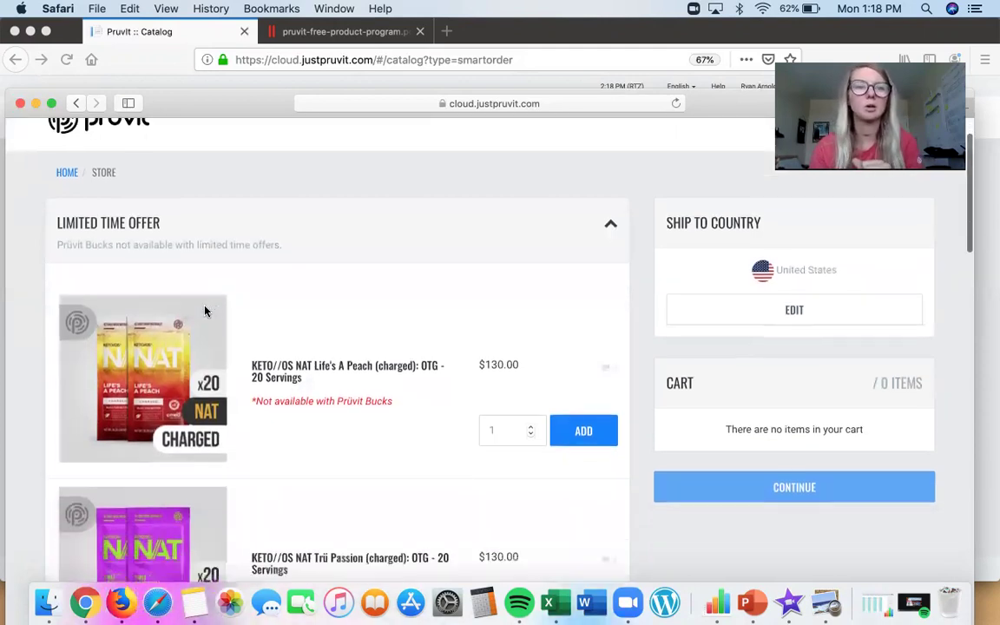
{"action": "scroll", "coordinate": [206, 310], "scroll_direction": "down", "scroll_amount": 2}
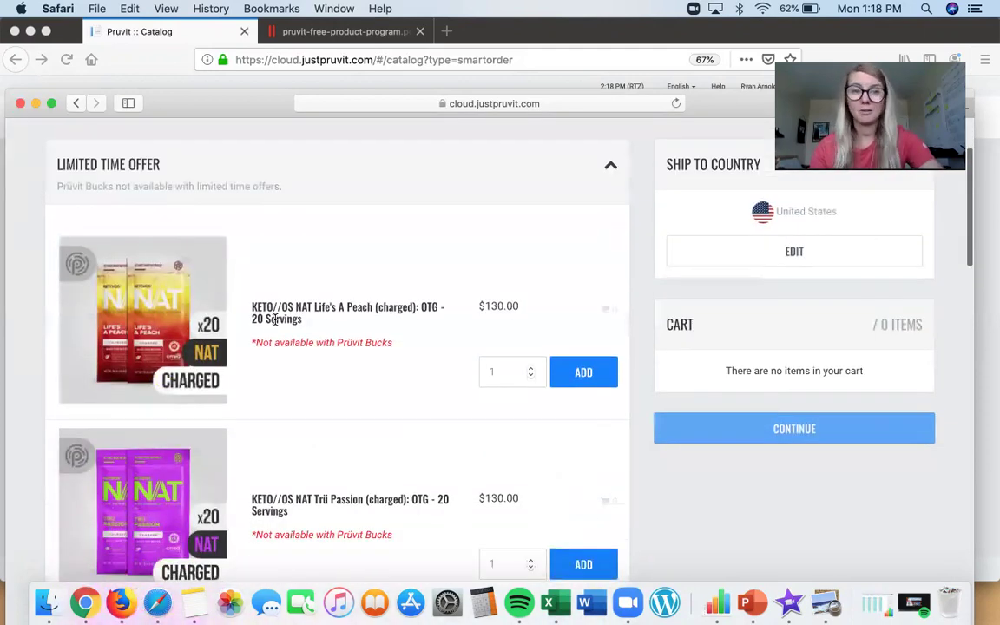
{"action": "scroll", "coordinate": [344, 332], "scroll_direction": "down", "scroll_amount": 2}
{"action": "scroll", "coordinate": [343, 332], "scroll_direction": "down", "scroll_amount": 1}
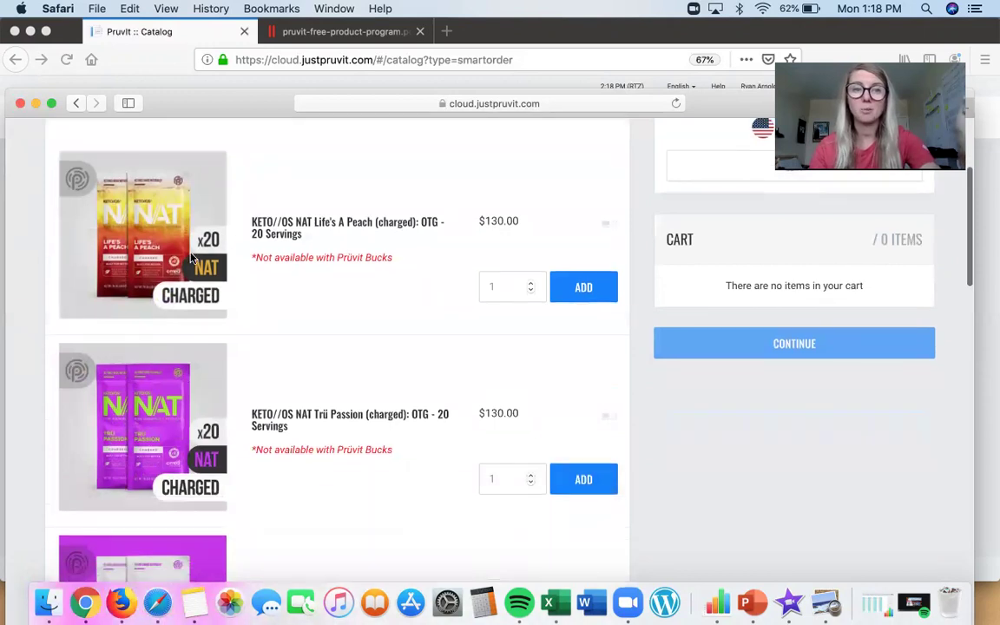
{"action": "scroll", "coordinate": [178, 272], "scroll_direction": "down", "scroll_amount": 1}
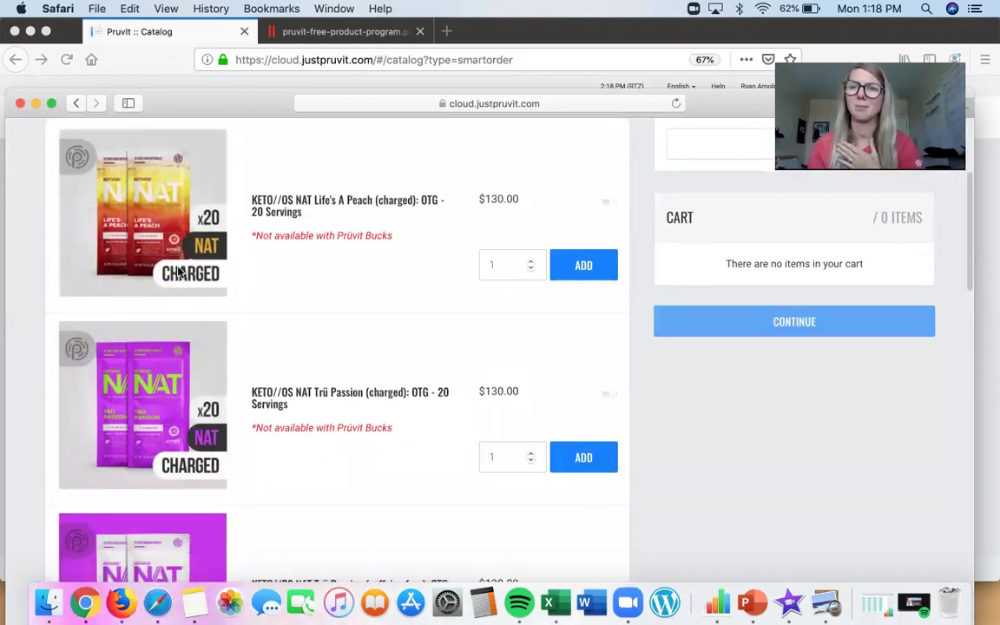
{"action": "scroll", "coordinate": [164, 252], "scroll_direction": "down", "scroll_amount": 1}
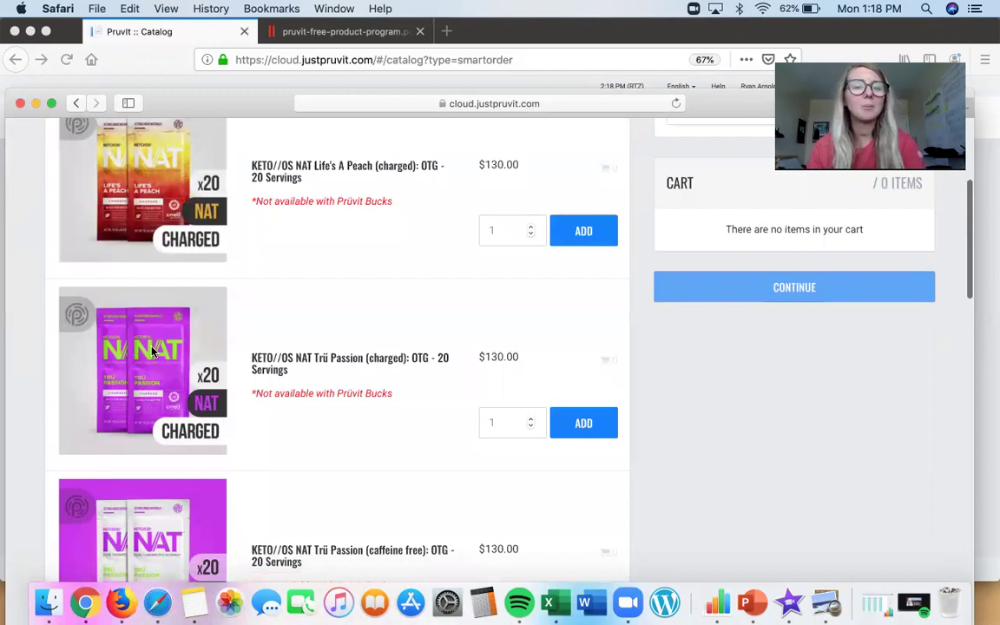
{"action": "scroll", "coordinate": [157, 347], "scroll_direction": "down", "scroll_amount": 2}
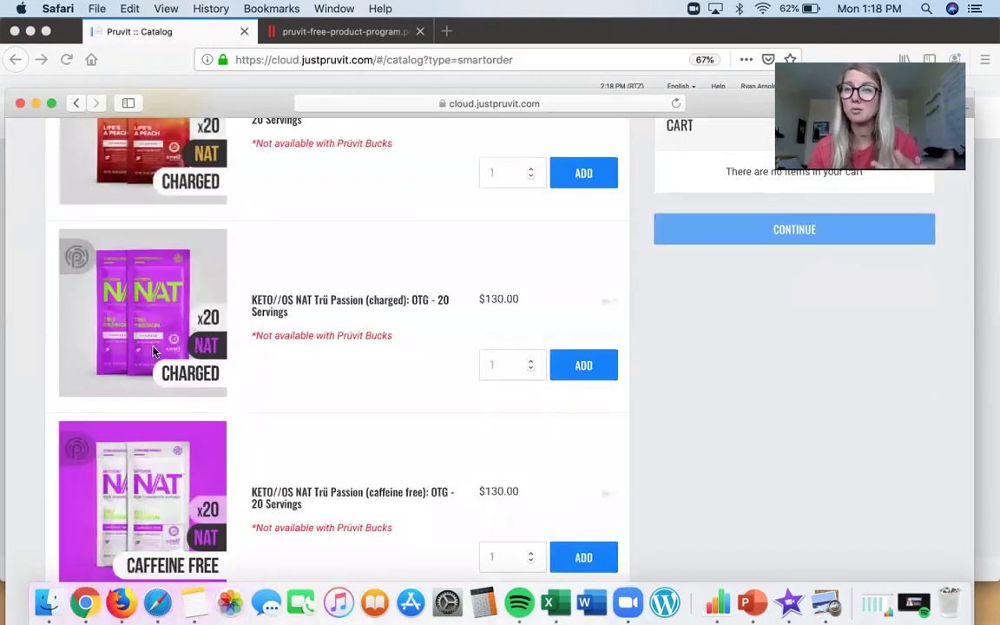
{"action": "scroll", "coordinate": [153, 350], "scroll_direction": "down", "scroll_amount": 4}
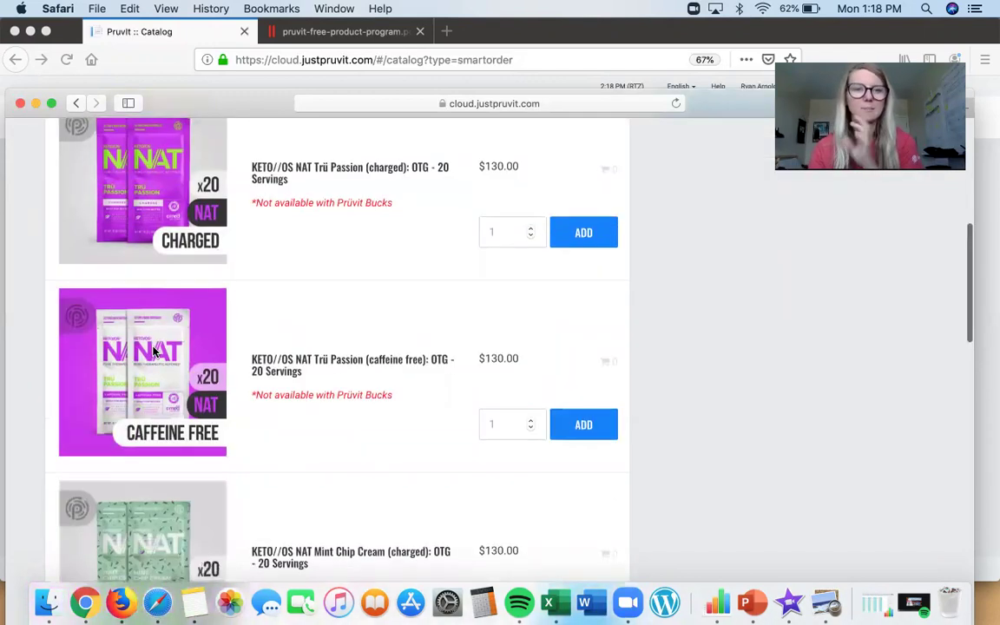
{"action": "scroll", "coordinate": [153, 350], "scroll_direction": "down", "scroll_amount": 5}
{"action": "scroll", "coordinate": [153, 350], "scroll_direction": "down", "scroll_amount": 1}
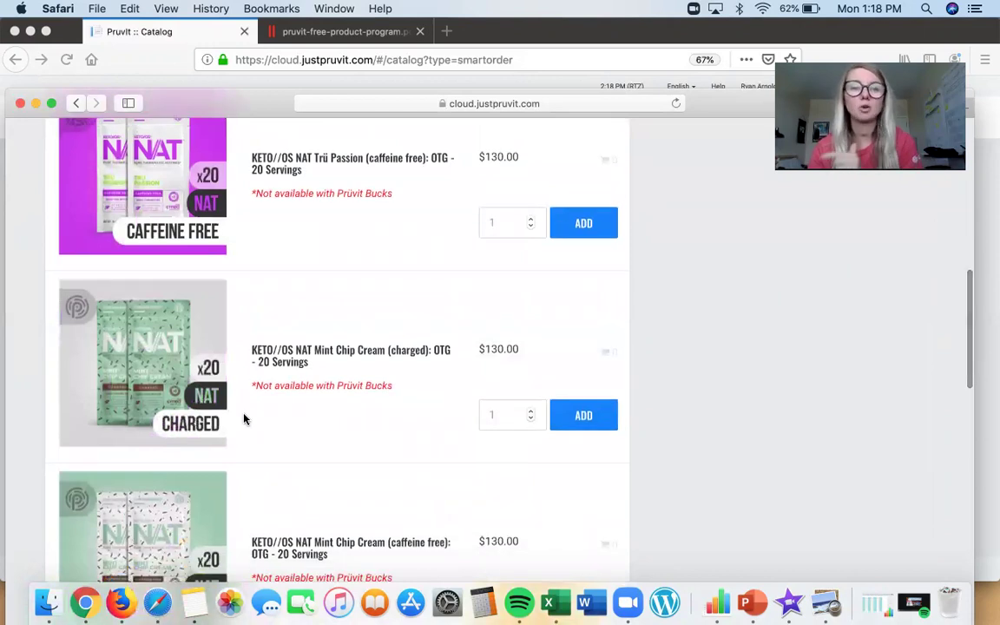
{"action": "scroll", "coordinate": [244, 420], "scroll_direction": "down", "scroll_amount": 1}
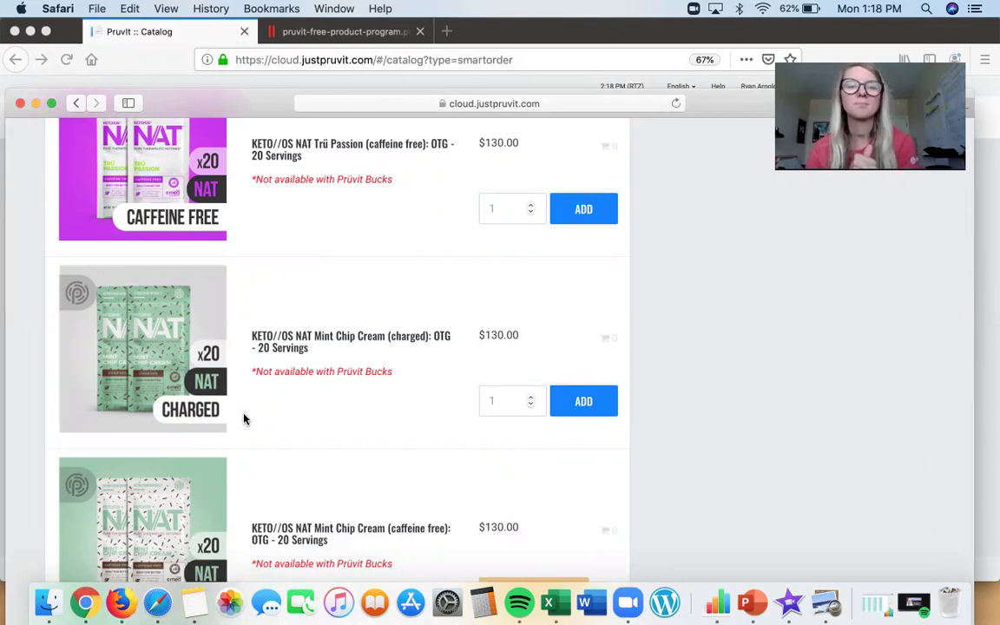
{"action": "scroll", "coordinate": [243, 419], "scroll_direction": "down", "scroll_amount": 2}
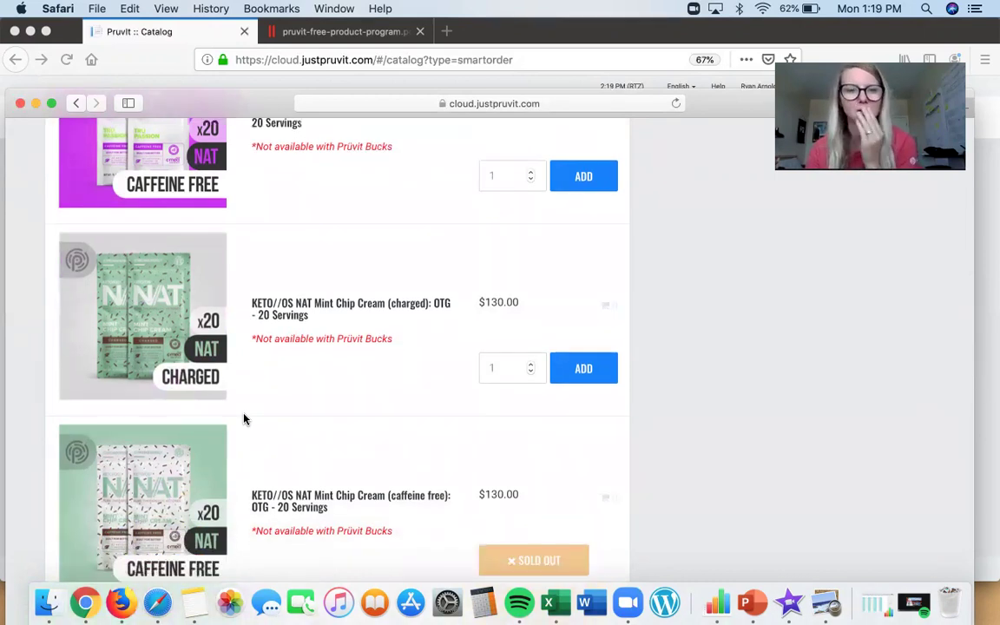
{"action": "scroll", "coordinate": [243, 419], "scroll_direction": "down", "scroll_amount": 10}
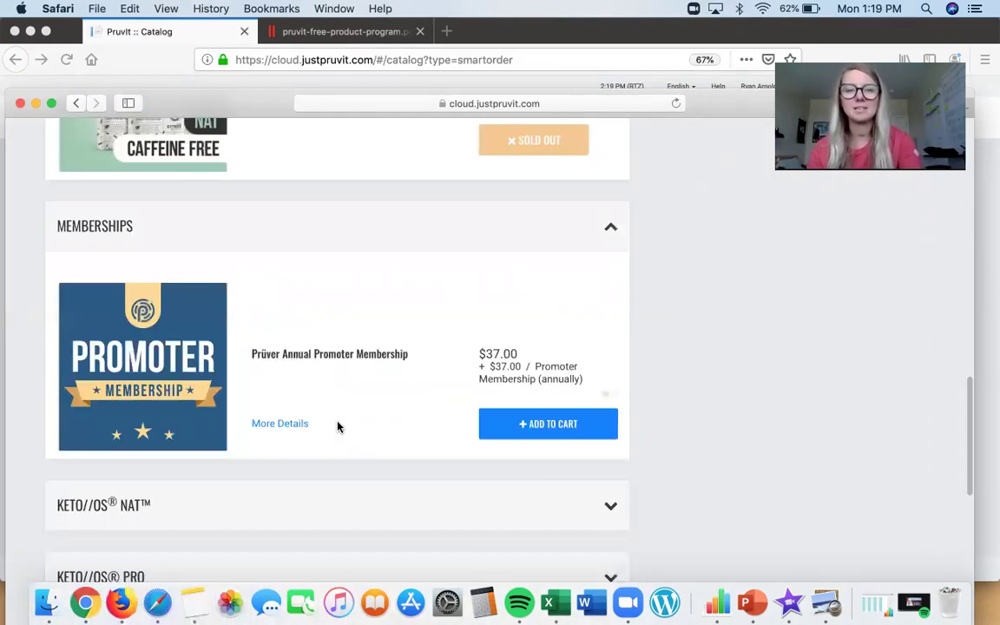
{"action": "scroll", "coordinate": [338, 425], "scroll_direction": "down", "scroll_amount": 6}
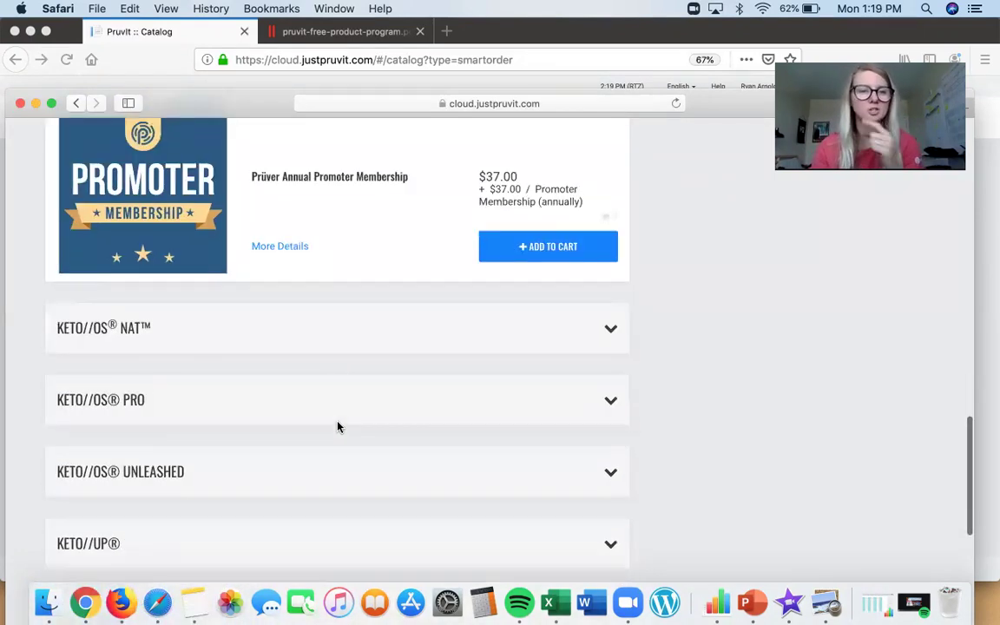
{"action": "scroll", "coordinate": [337, 448], "scroll_direction": "down", "scroll_amount": 6}
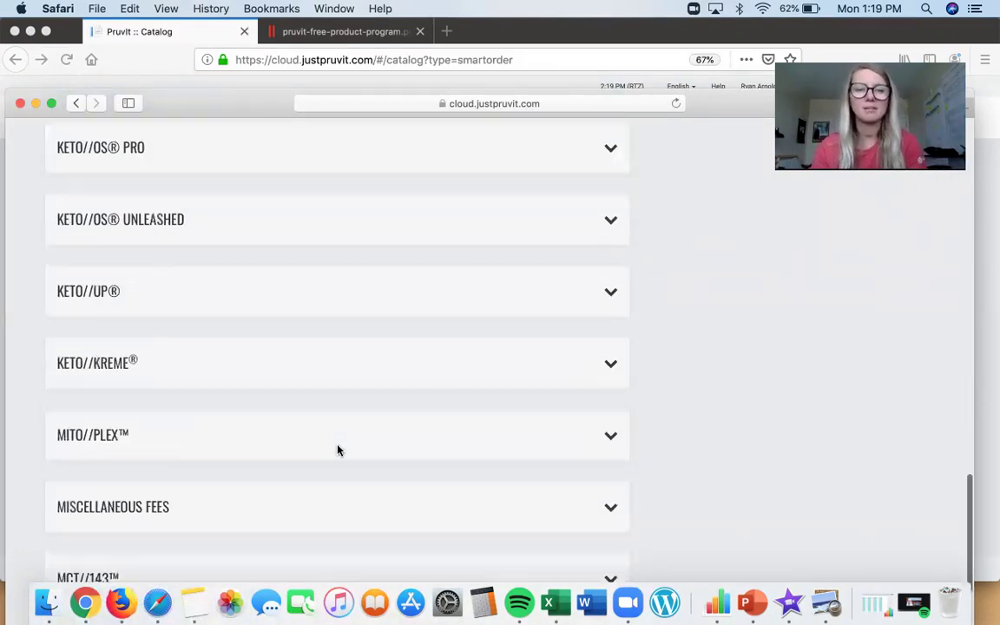
{"action": "scroll", "coordinate": [337, 449], "scroll_direction": "down", "scroll_amount": 6}
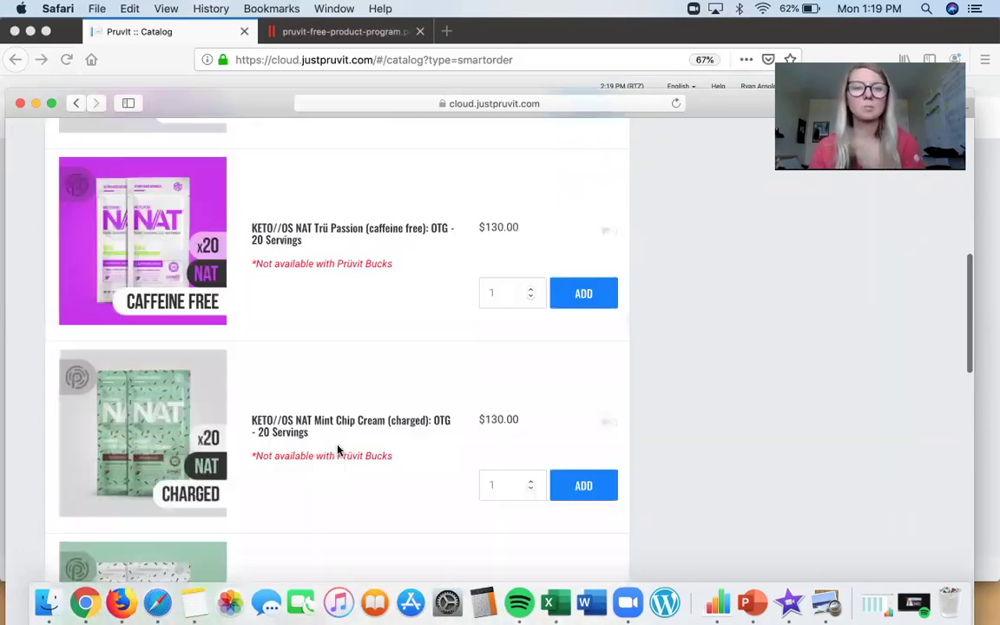
{"action": "scroll", "coordinate": [338, 450], "scroll_direction": "up", "scroll_amount": 10}
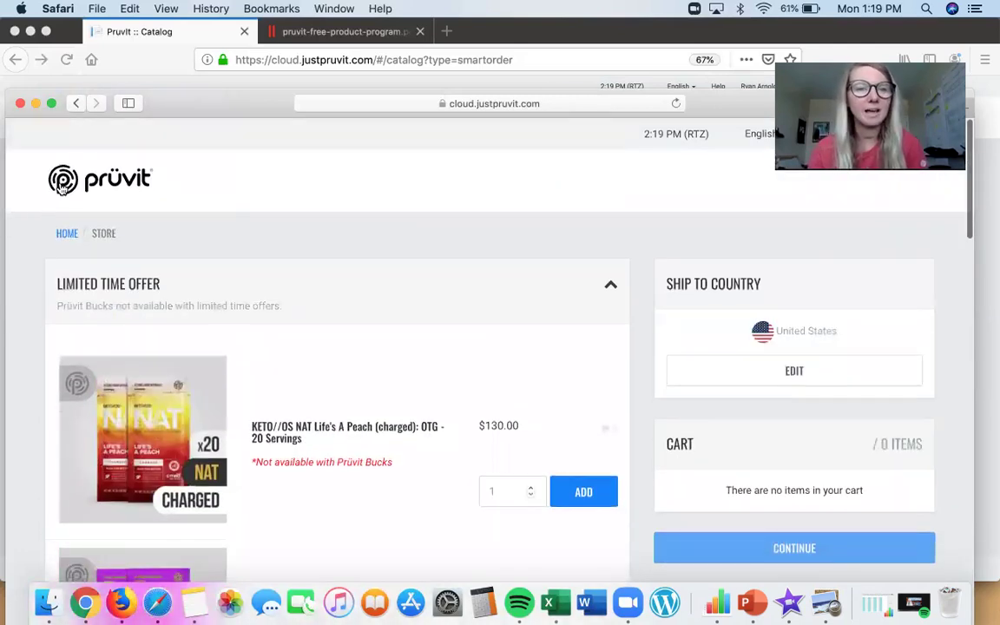
Step: View the Store's Event Tickets page, then head back to the home dashboard
{"action": "mouse_move", "coordinate": [733, 250]}
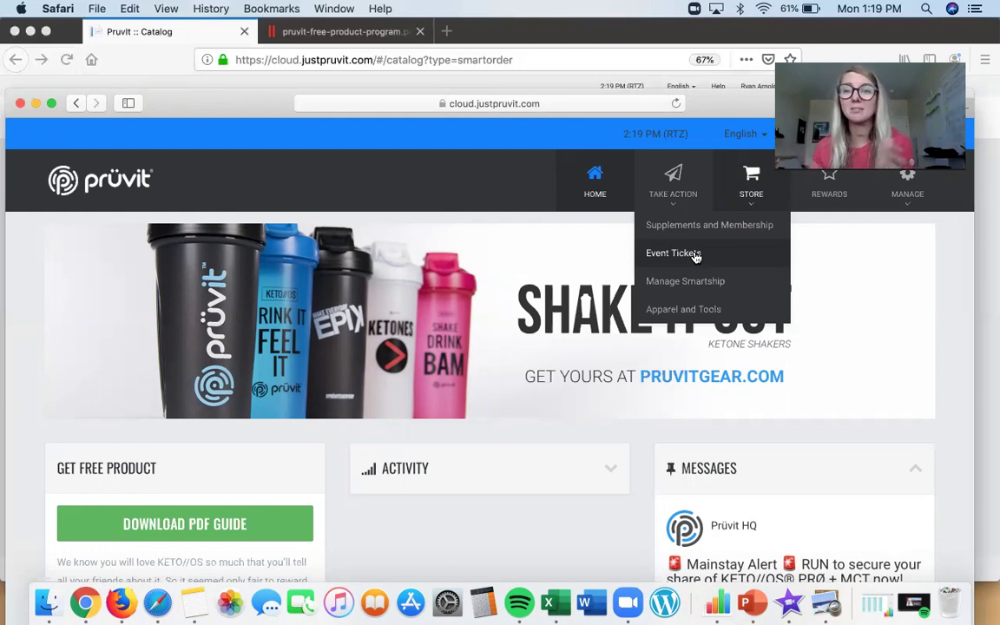
{"action": "left_click", "coordinate": [694, 253]}
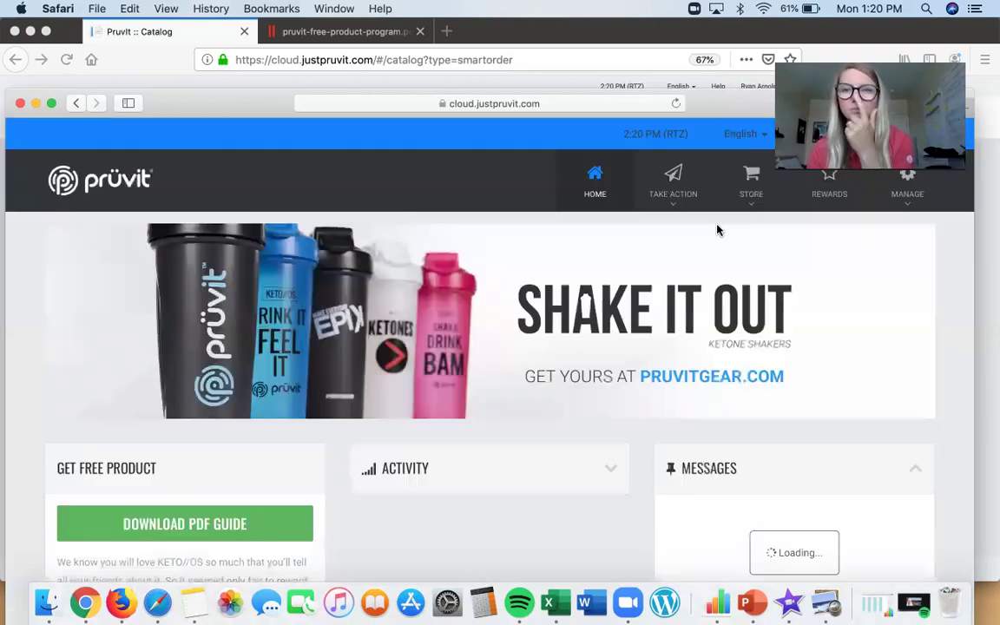
{"action": "mouse_move", "coordinate": [749, 195]}
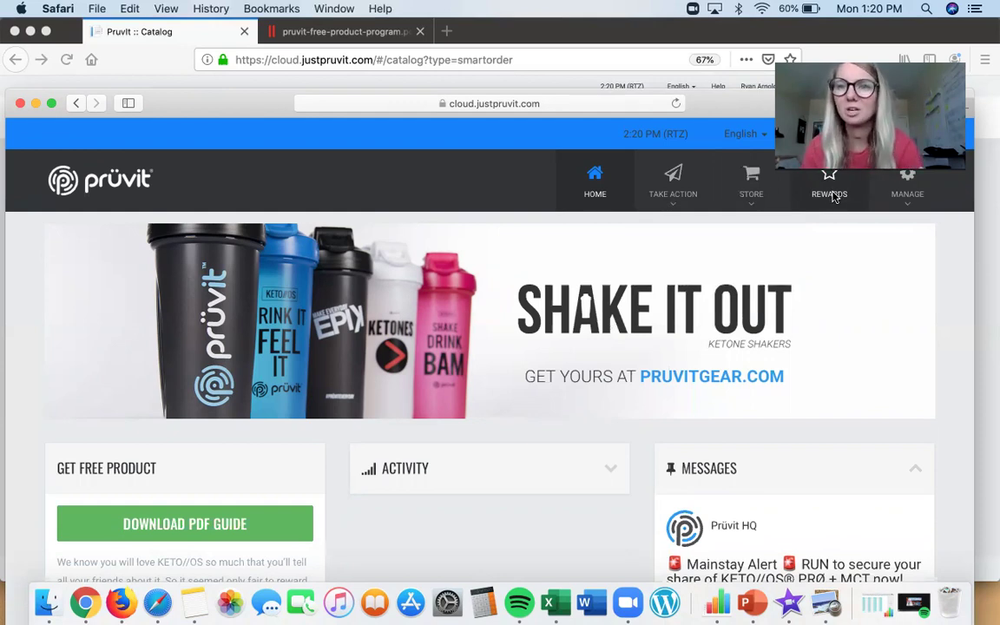
Step: Open Commission Rewards and scroll through the Prüvit Bucks period qualifiers and earnings
{"action": "left_click", "coordinate": [830, 193]}
{"action": "scroll", "coordinate": [782, 336], "scroll_direction": "down", "scroll_amount": 1}
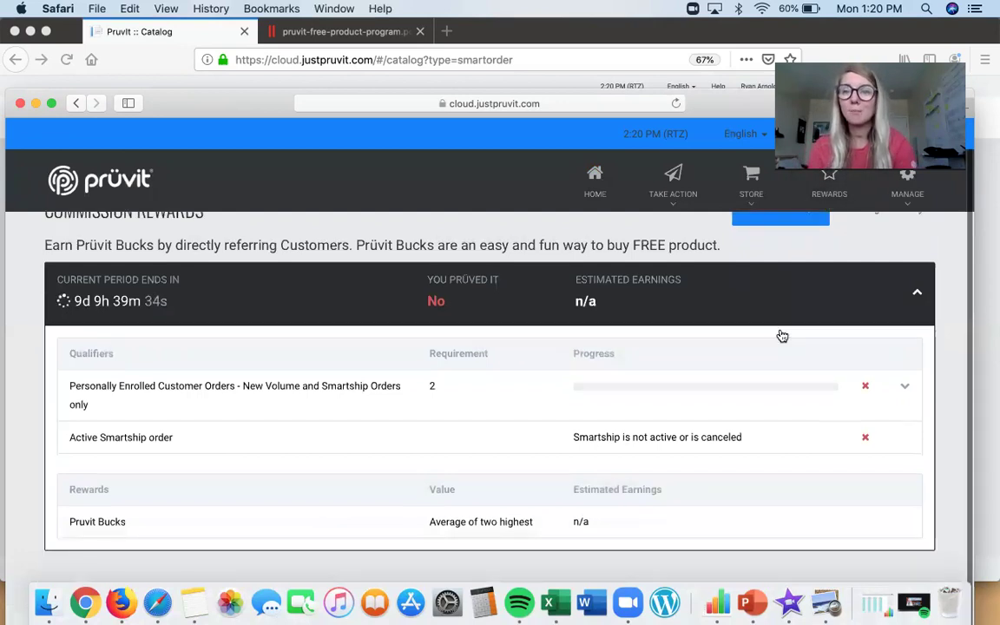
{"action": "scroll", "coordinate": [782, 336], "scroll_direction": "up", "scroll_amount": 1}
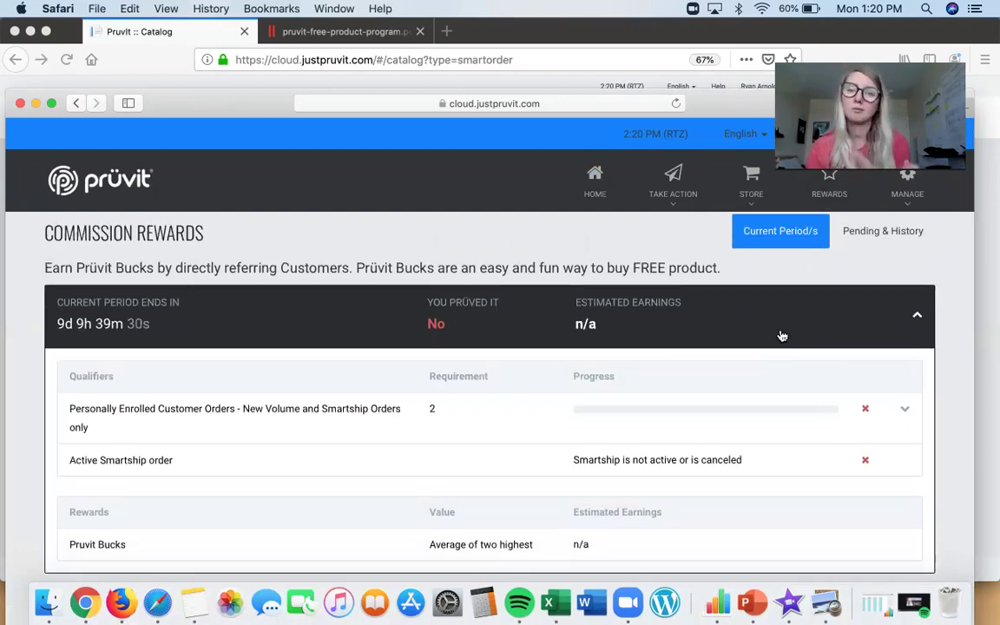
{"action": "scroll", "coordinate": [547, 355], "scroll_direction": "down", "scroll_amount": 1}
{"action": "scroll", "coordinate": [589, 351], "scroll_direction": "up", "scroll_amount": 1}
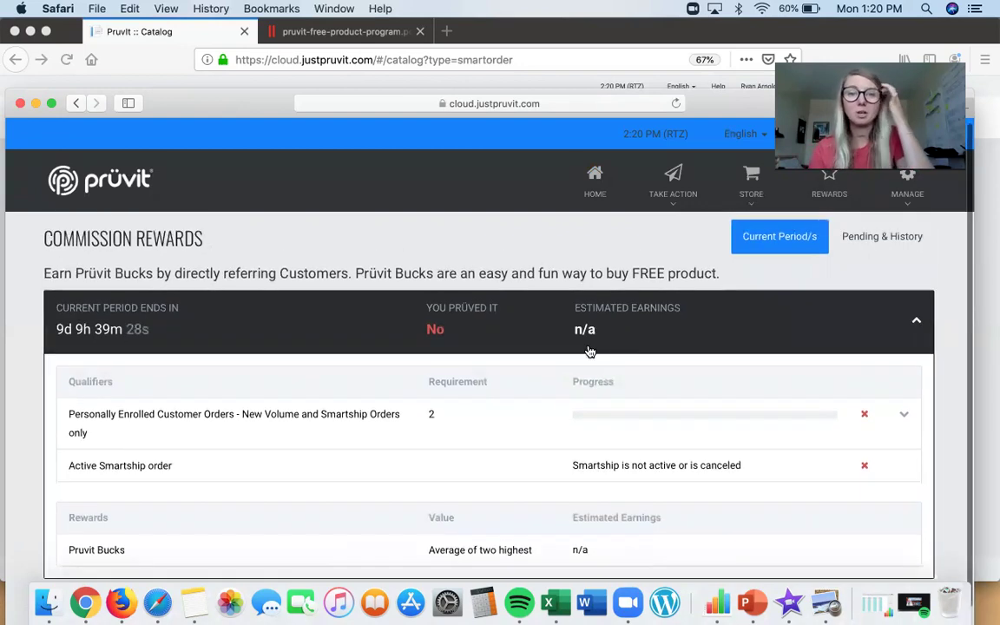
{"action": "scroll", "coordinate": [294, 298], "scroll_direction": "up", "scroll_amount": 1}
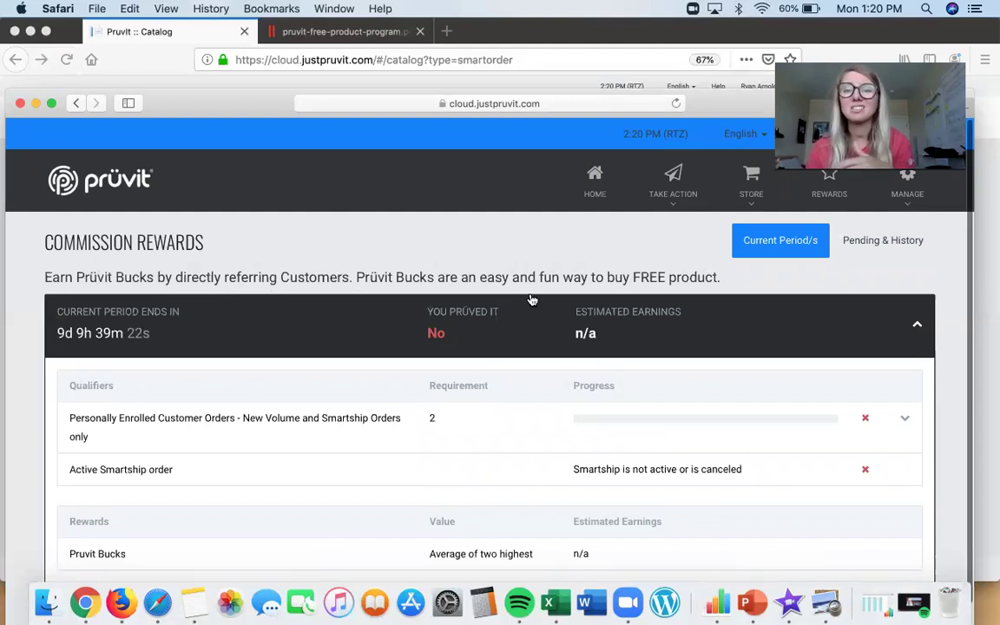
{"action": "scroll", "coordinate": [532, 299], "scroll_direction": "down", "scroll_amount": 1}
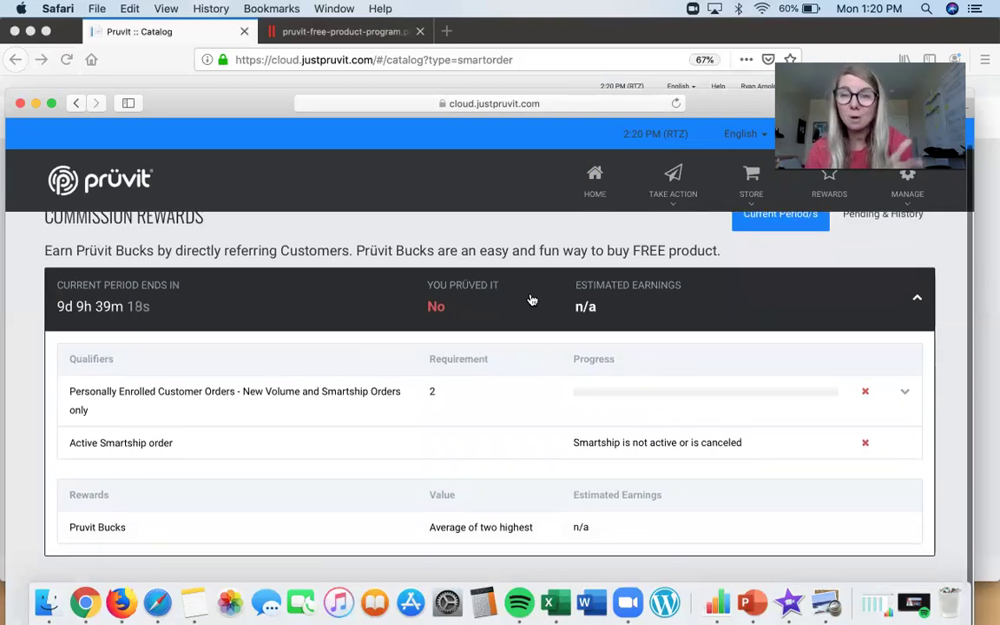
{"action": "scroll", "coordinate": [243, 321], "scroll_direction": "down", "scroll_amount": 1}
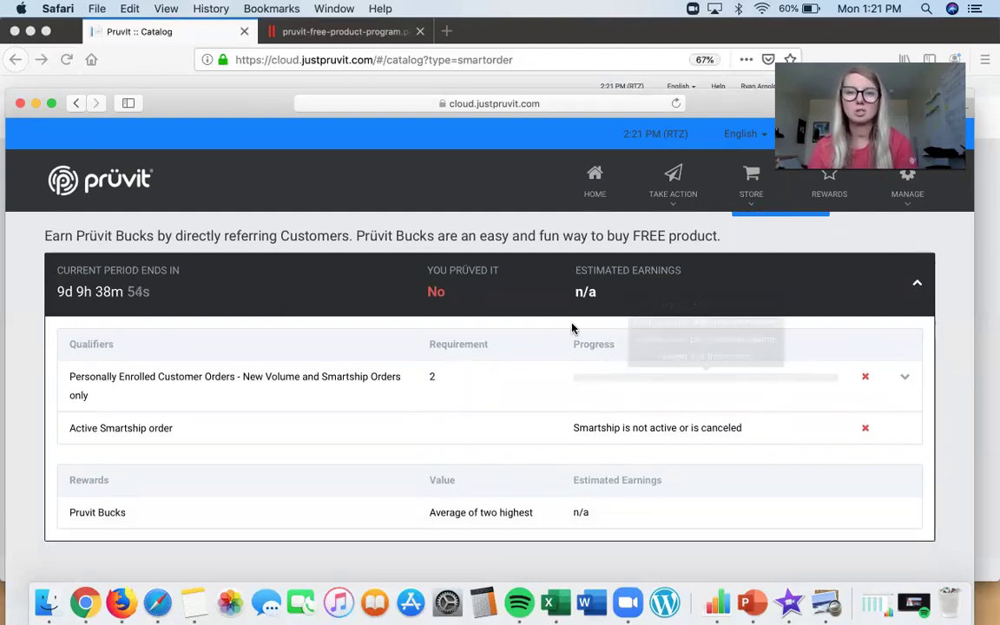
{"action": "mouse_move", "coordinate": [783, 385]}
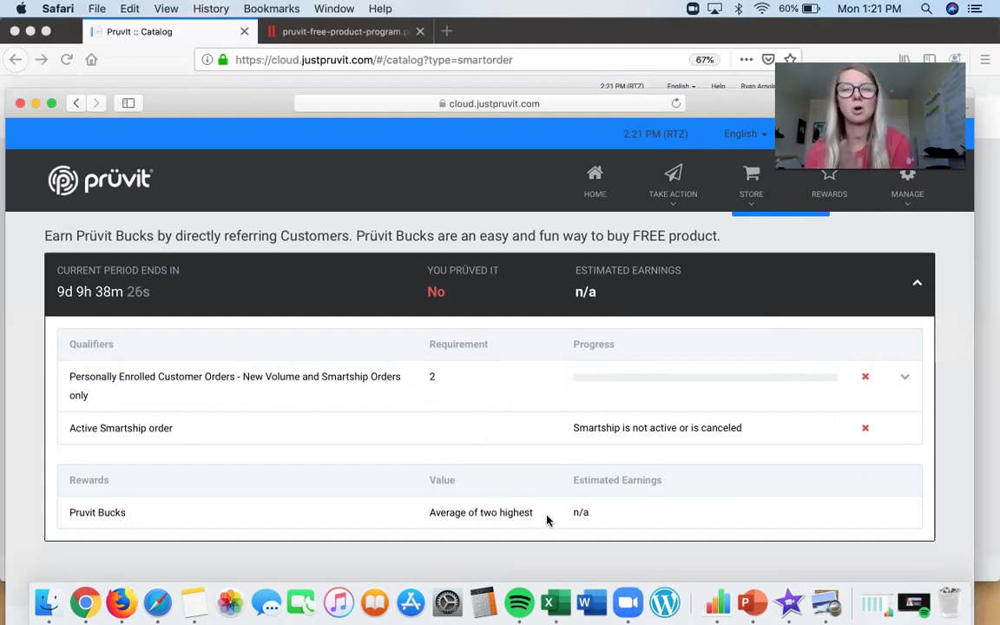
{"action": "scroll", "coordinate": [569, 511], "scroll_direction": "up", "scroll_amount": 1}
{"action": "scroll", "coordinate": [764, 330], "scroll_direction": "up", "scroll_amount": 1}
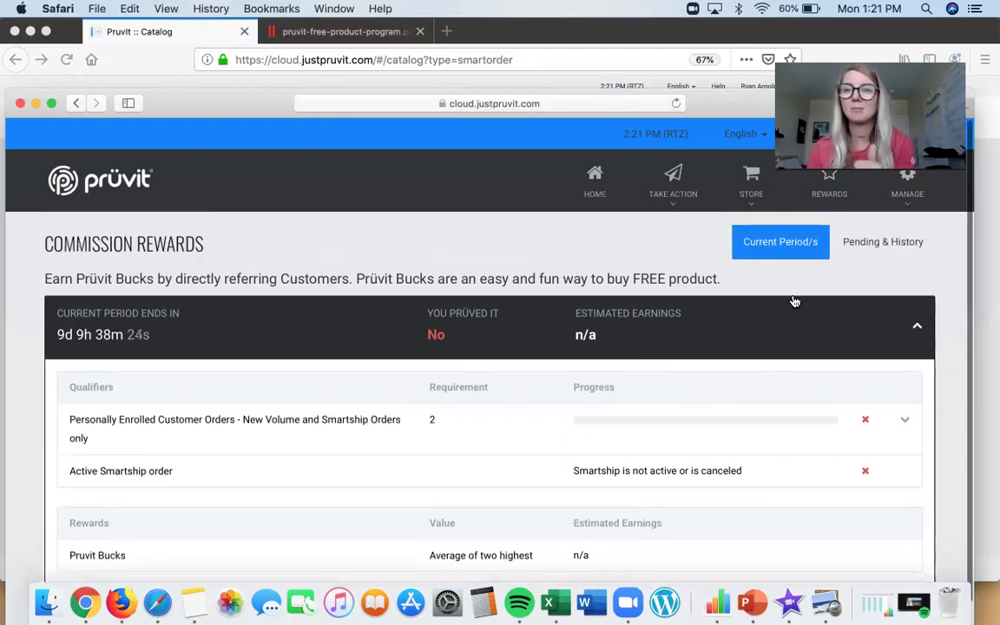
Step: Glance at the past commission periods list, then return to the Current Period's Prüvit Bucks earnings and qualifiers
{"action": "left_click", "coordinate": [881, 240]}
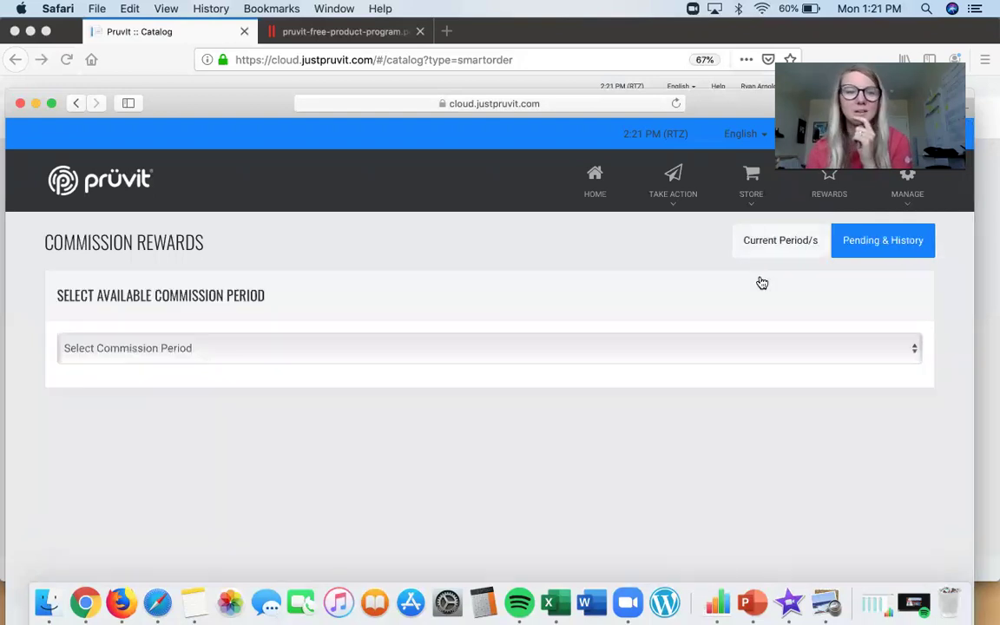
{"action": "left_click", "coordinate": [365, 344]}
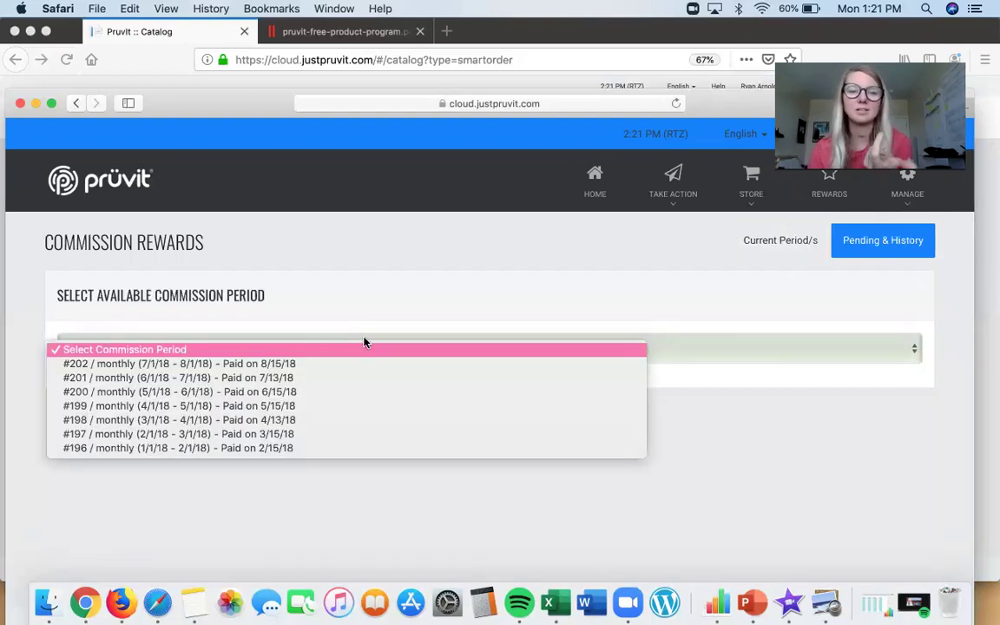
{"action": "left_click", "coordinate": [392, 299]}
{"action": "mouse_move", "coordinate": [901, 196]}
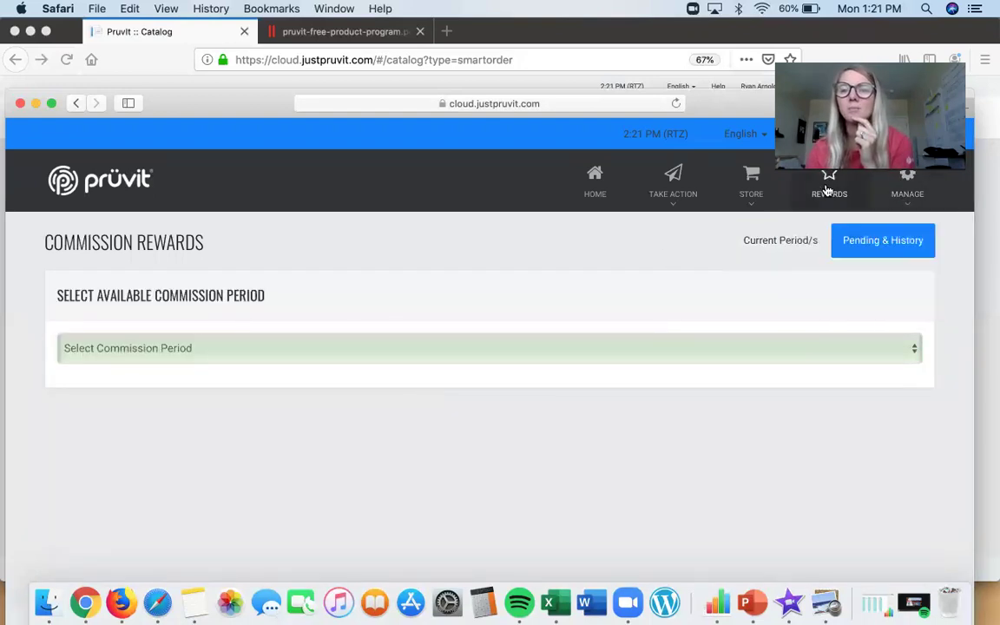
{"action": "left_click", "coordinate": [810, 238]}
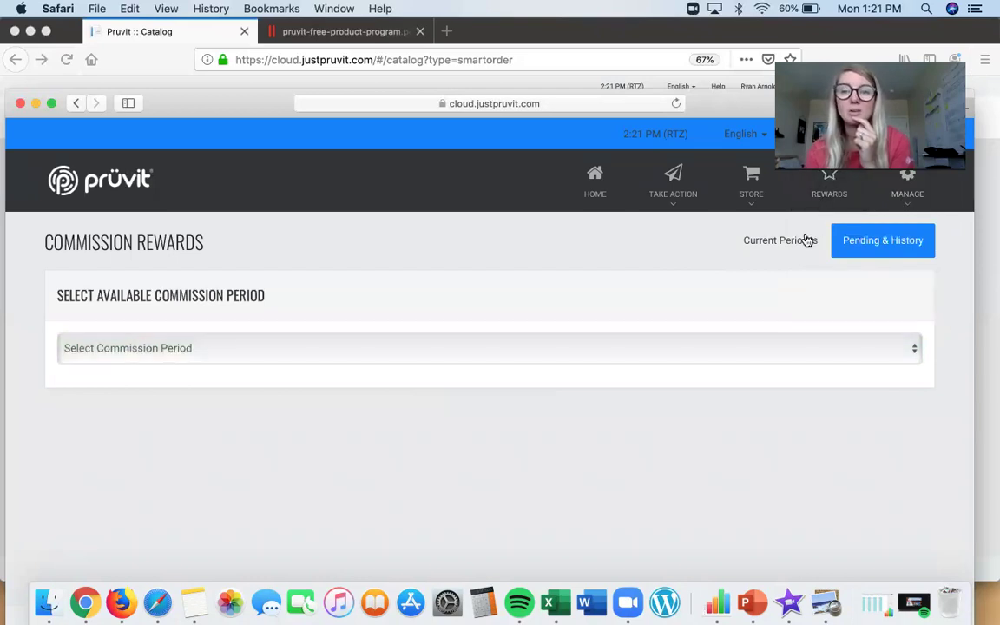
{"action": "scroll", "coordinate": [781, 375], "scroll_direction": "down", "scroll_amount": 1}
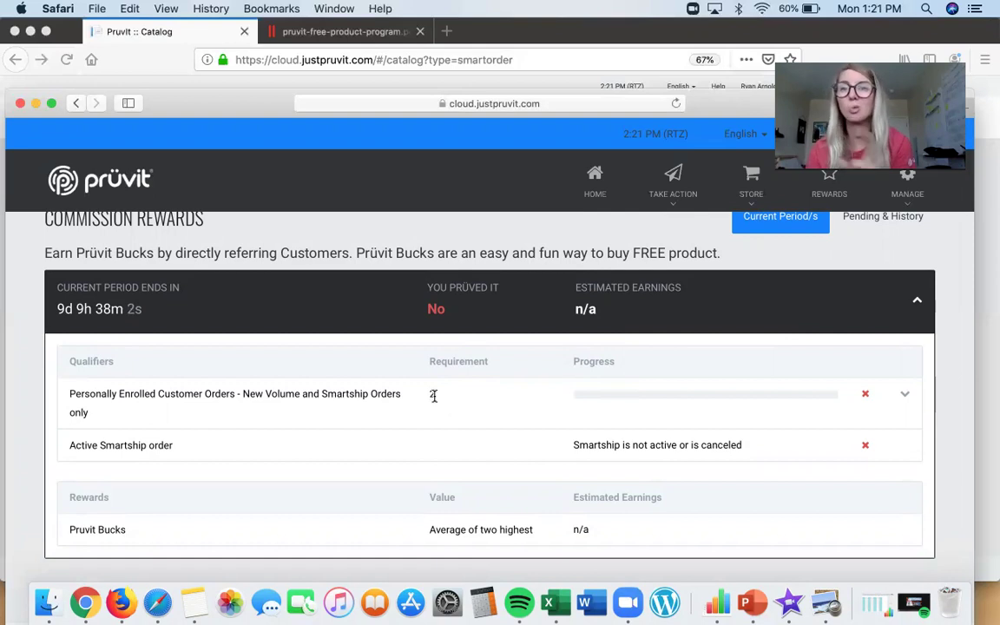
Step: Check the Order History under MANAGE > Profiles, then open the account's Settings page
{"action": "left_click", "coordinate": [911, 194]}
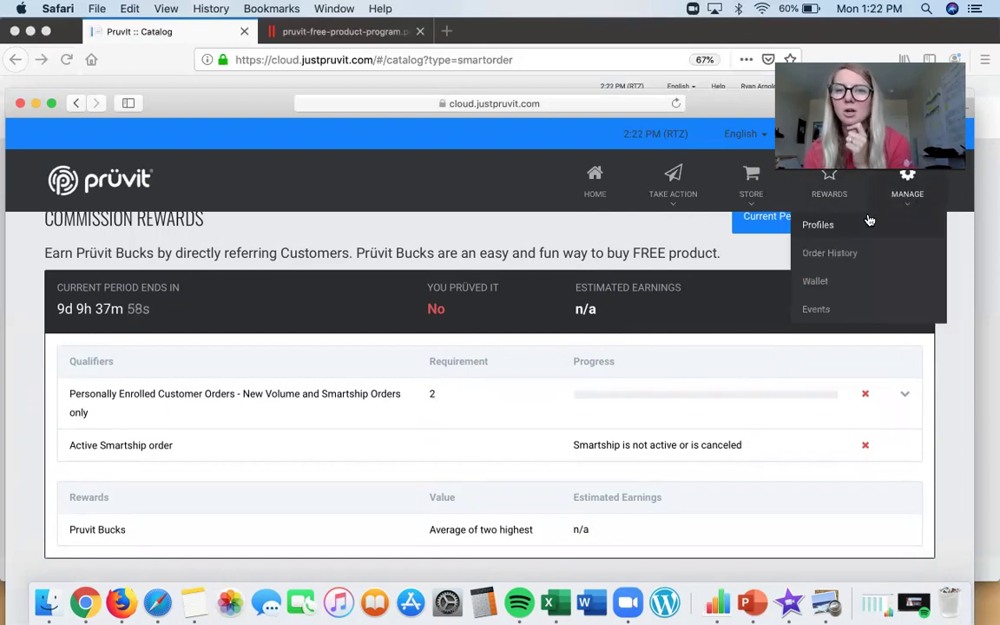
{"action": "left_click", "coordinate": [824, 233]}
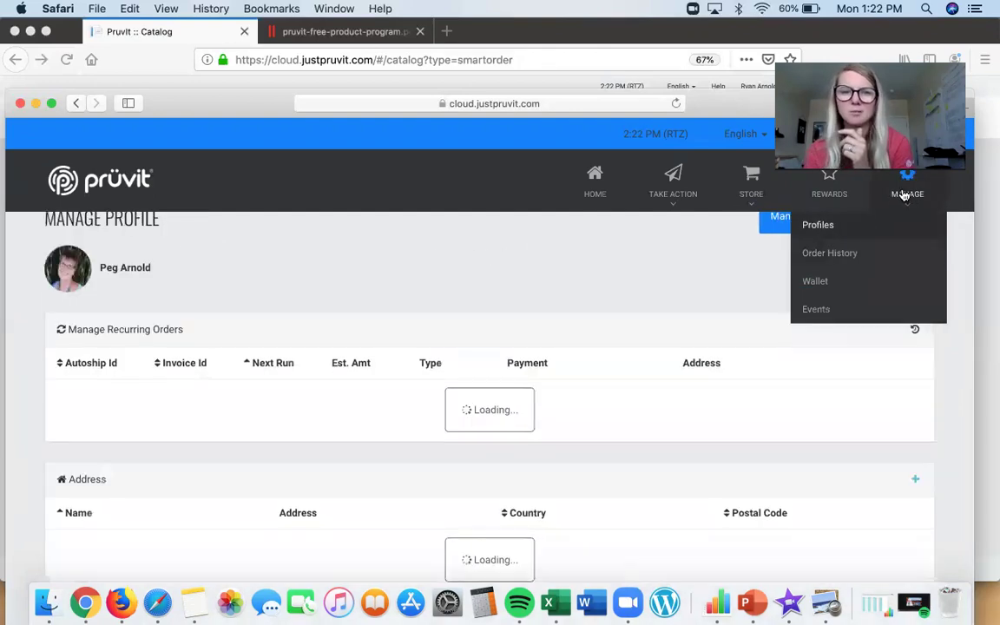
{"action": "left_click", "coordinate": [828, 254]}
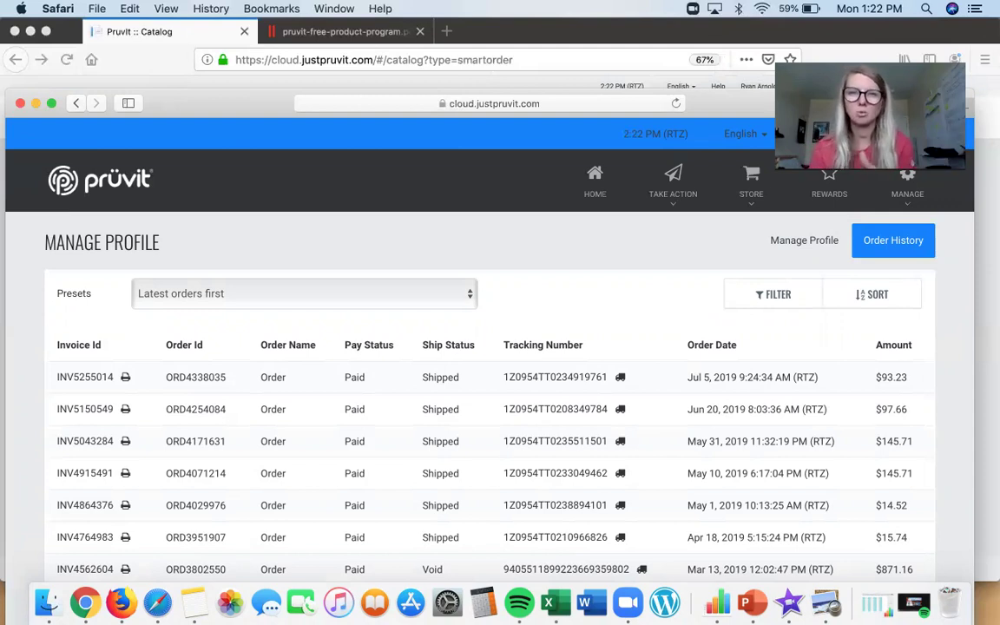
{"action": "left_click", "coordinate": [907, 178]}
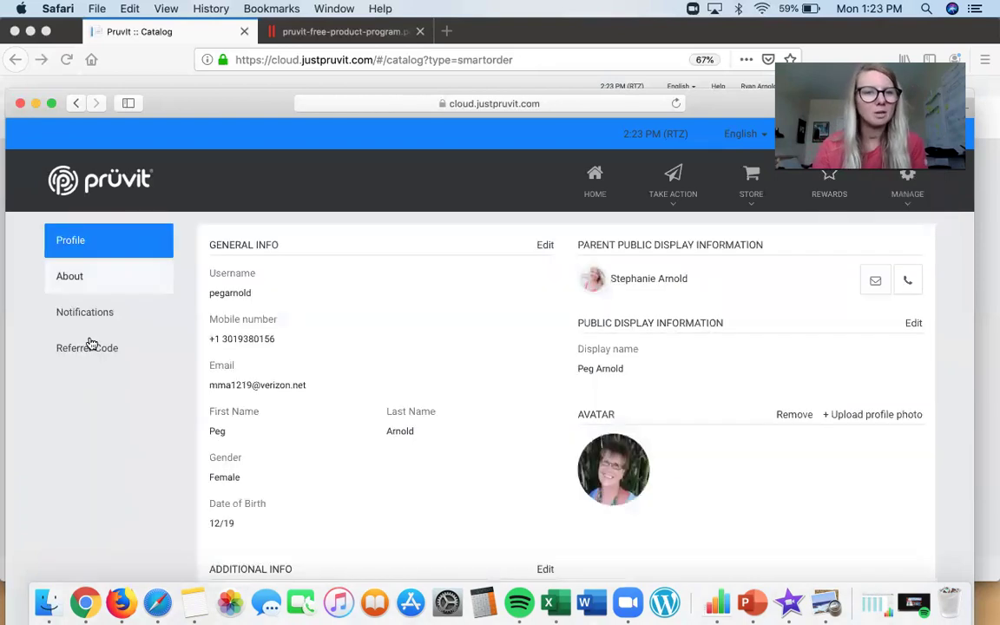
Step: View the Referrer Code and its edit form, then go back HOME without saving changes
{"action": "left_click", "coordinate": [92, 350]}
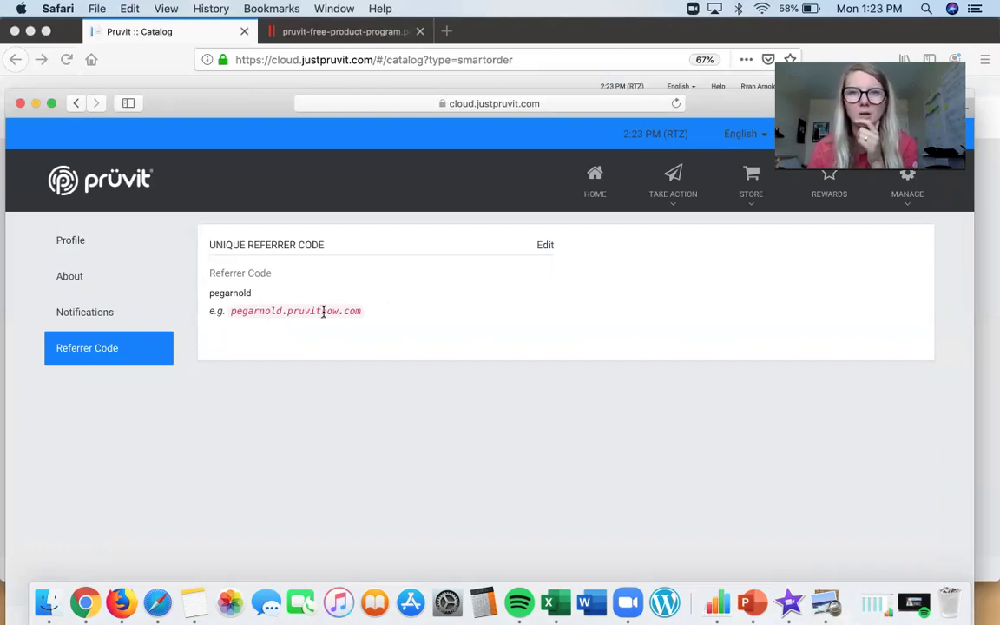
{"action": "left_click", "coordinate": [544, 246]}
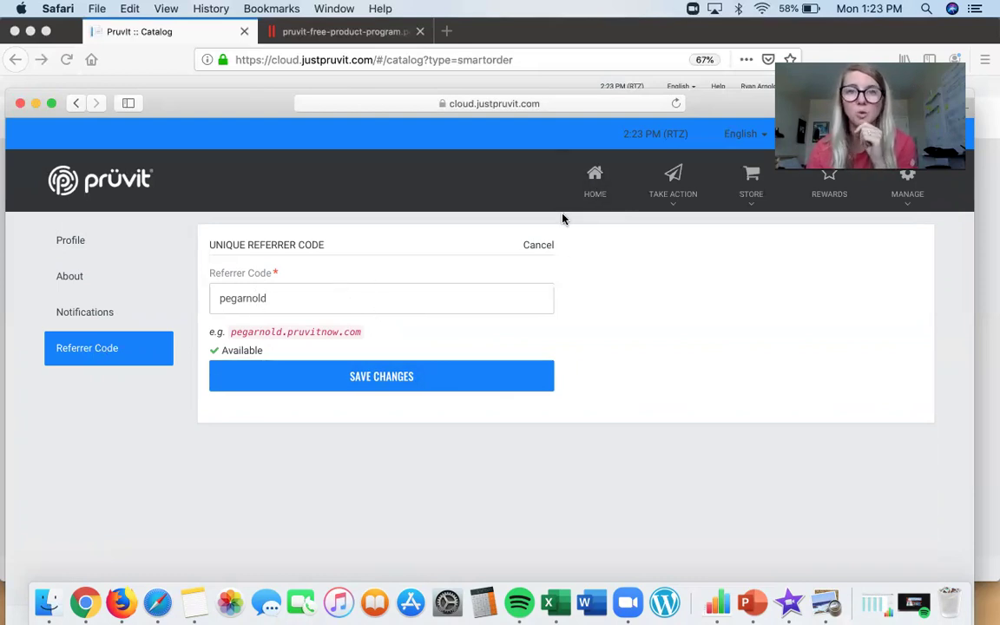
{"action": "left_click", "coordinate": [594, 178]}
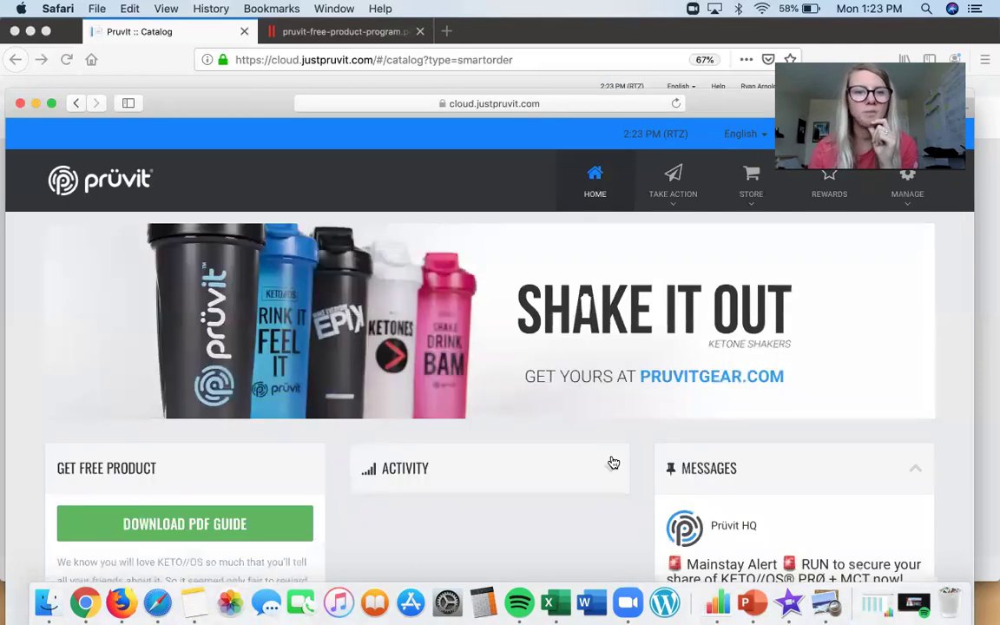
Step: Pick Shop Keto as the Share panel's Marketing Link and copy its URL
{"action": "scroll", "coordinate": [613, 463], "scroll_direction": "down", "scroll_amount": 10}
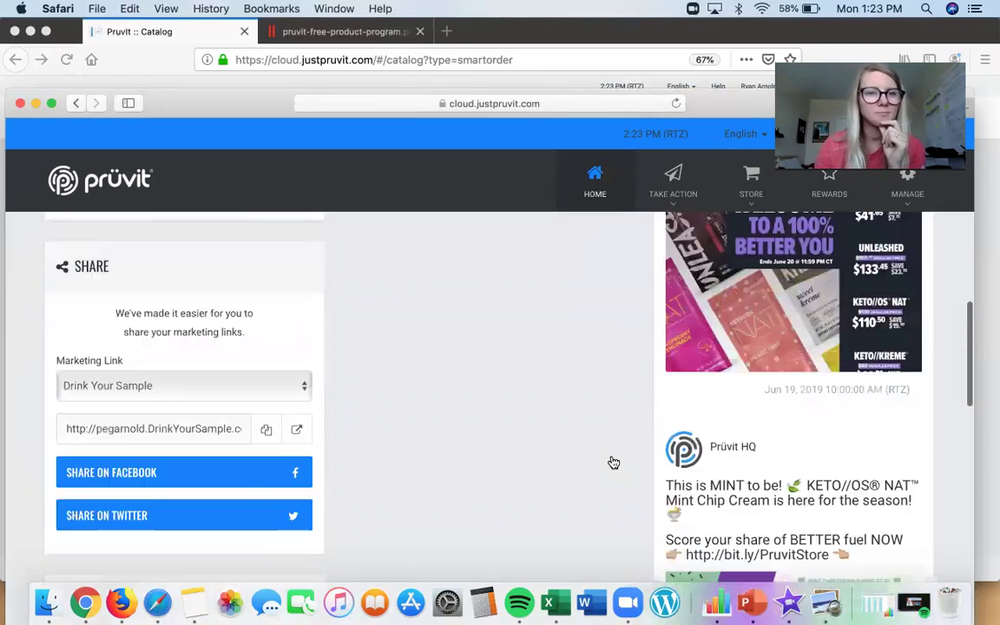
{"action": "left_click", "coordinate": [160, 375]}
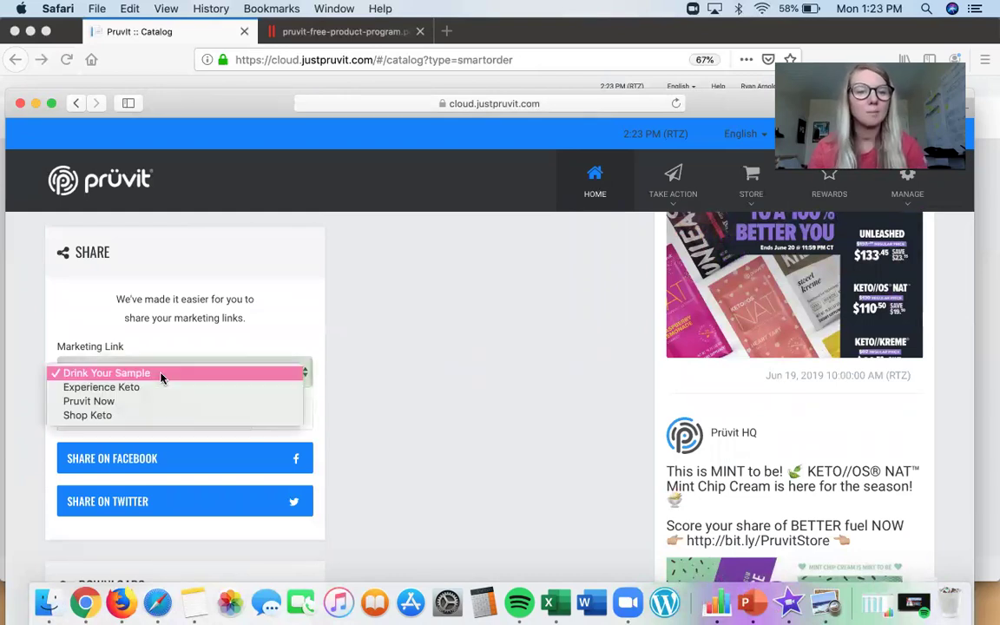
{"action": "left_click", "coordinate": [125, 417]}
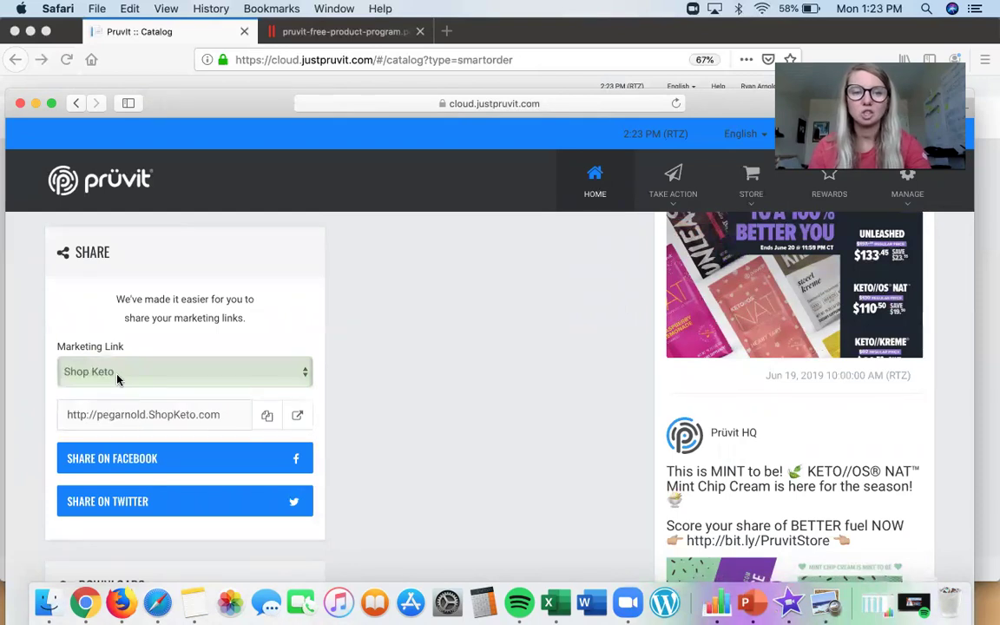
{"action": "left_click_drag", "start_coordinate": [223, 416], "coordinate": [59, 413]}
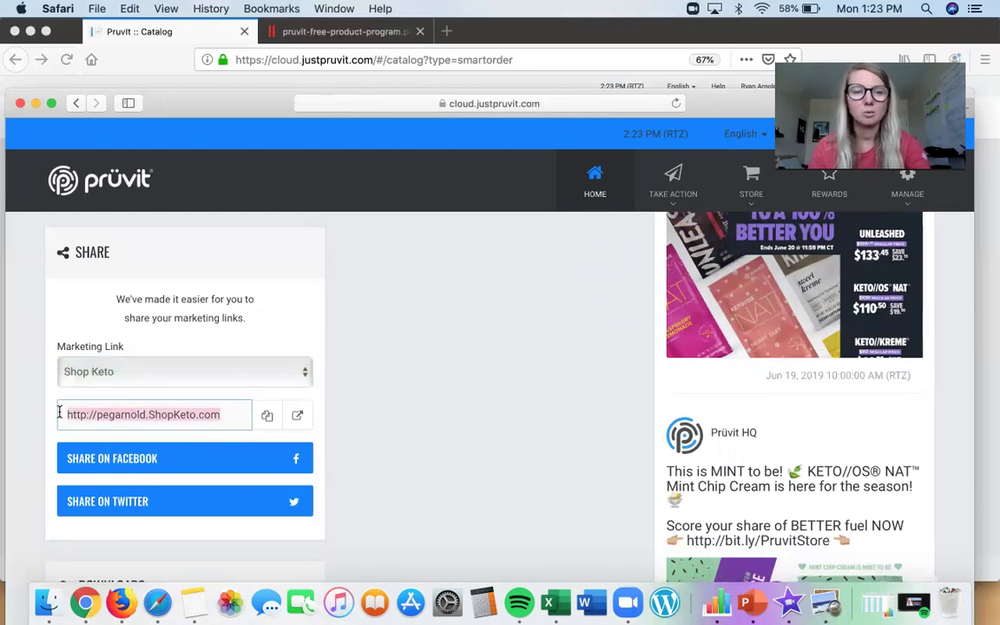
{"action": "left_click", "coordinate": [267, 415]}
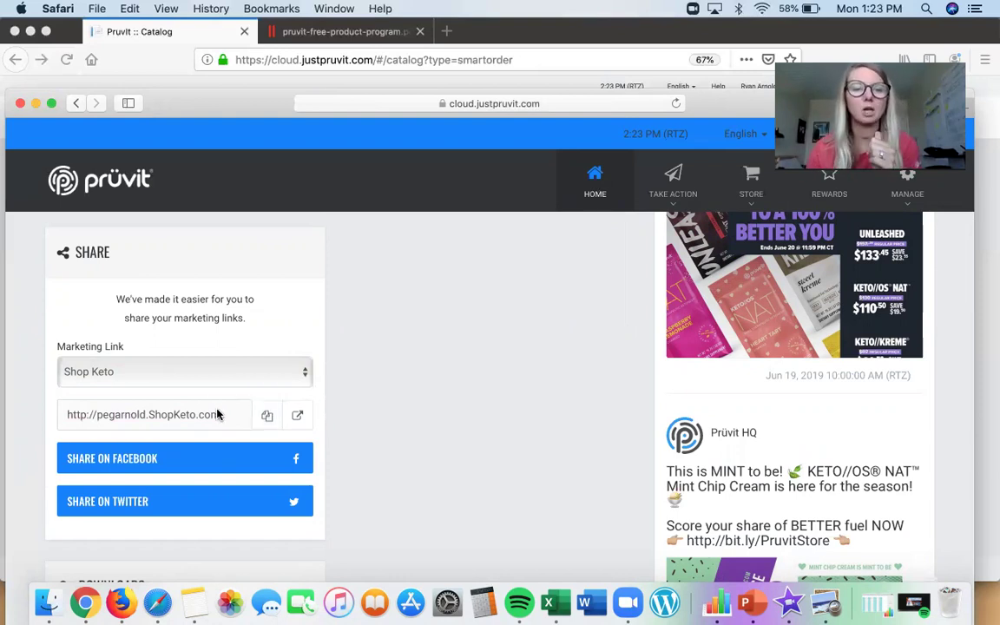
{"action": "scroll", "coordinate": [216, 413], "scroll_direction": "up", "scroll_amount": 2}
{"action": "scroll", "coordinate": [328, 365], "scroll_direction": "up", "scroll_amount": 2}
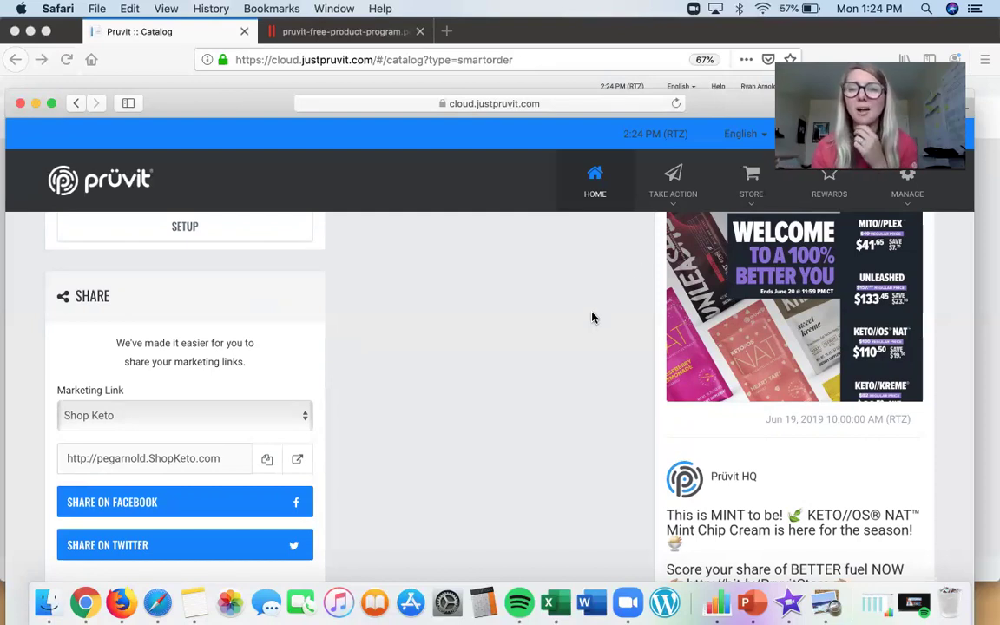
{"action": "scroll", "coordinate": [591, 317], "scroll_direction": "up", "scroll_amount": 2}
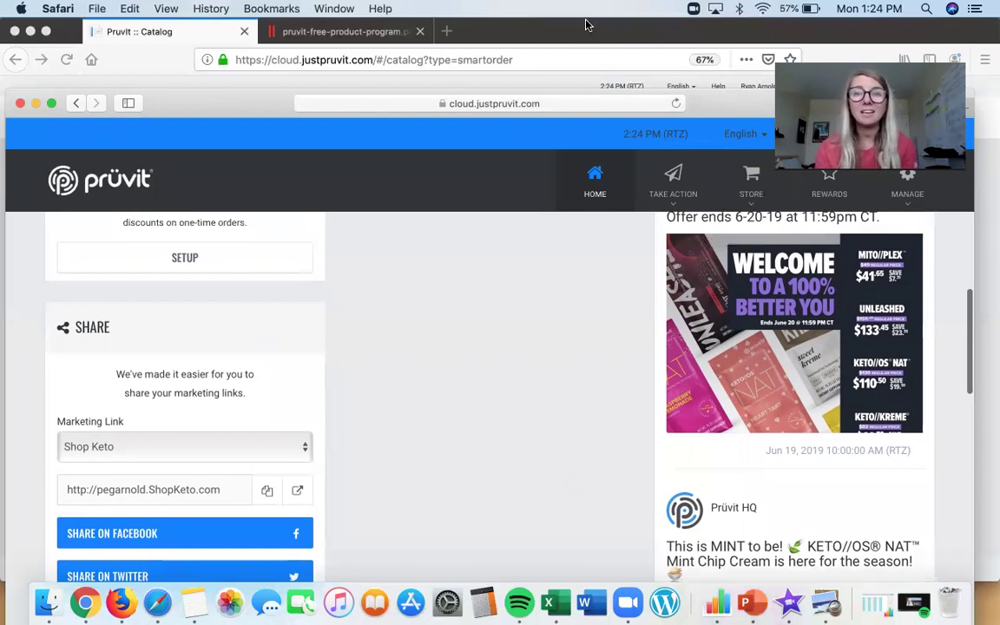